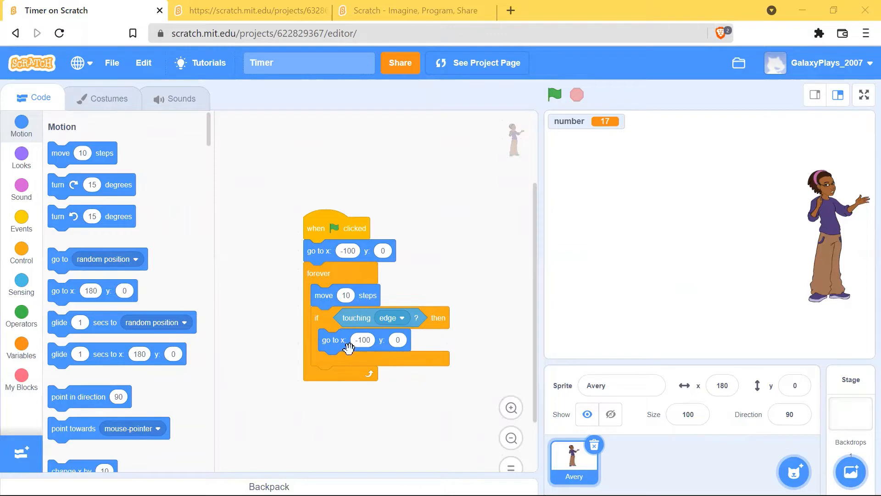
Run the Timer project, hide the number variable from the stage, and stop the project
left_click(555, 96)
left_click(11, 362)
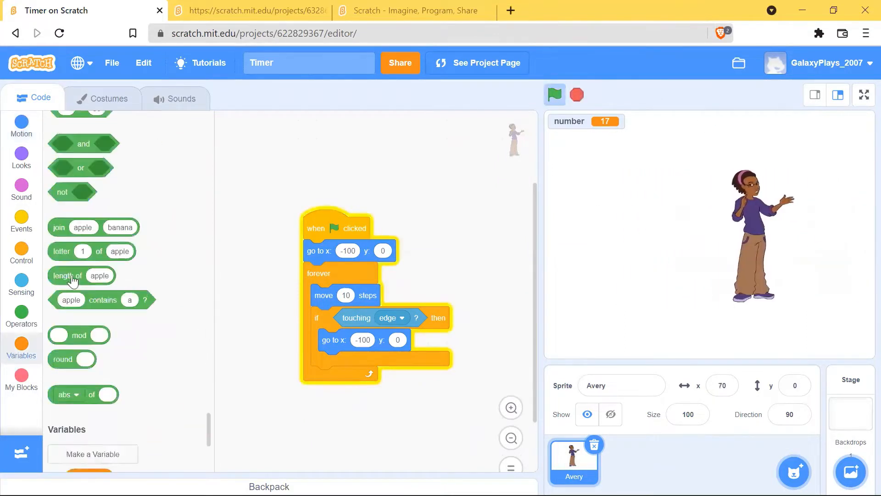
left_click(83, 193)
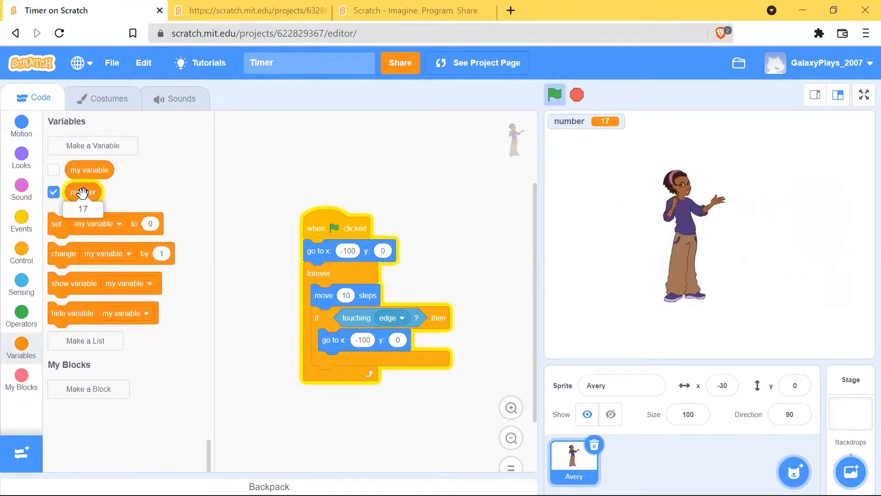
left_click(87, 192)
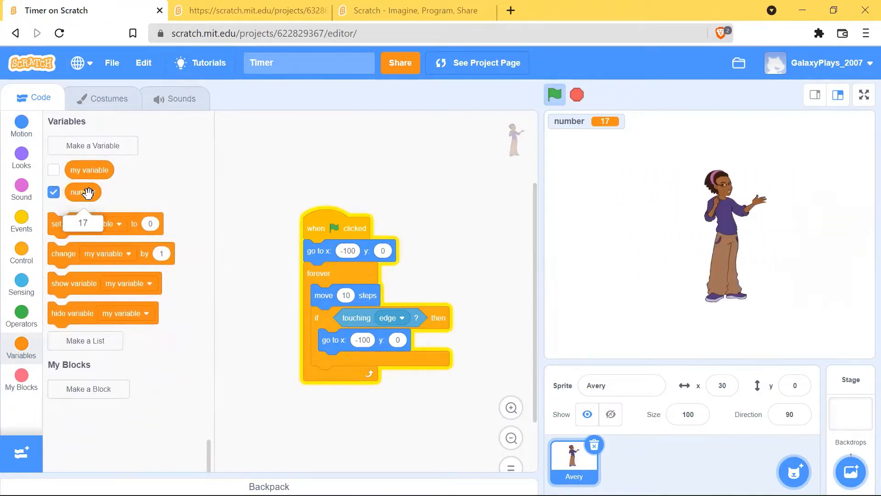
left_click(54, 191)
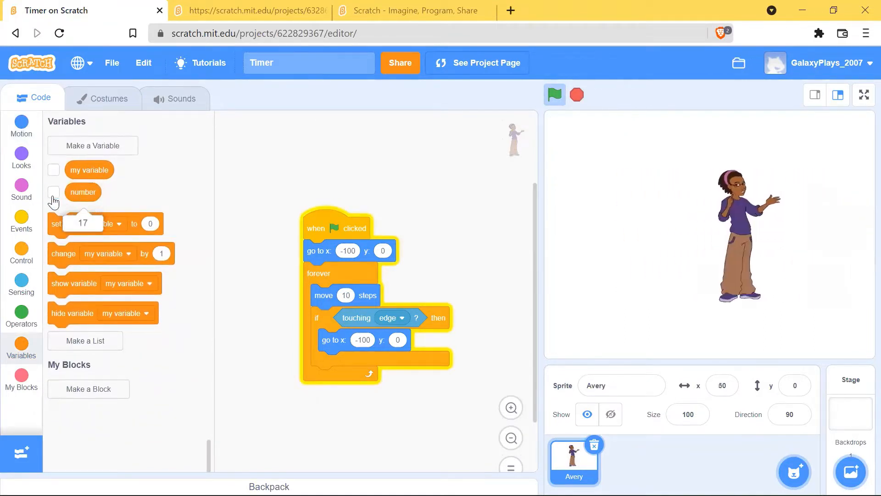
left_click(21, 124)
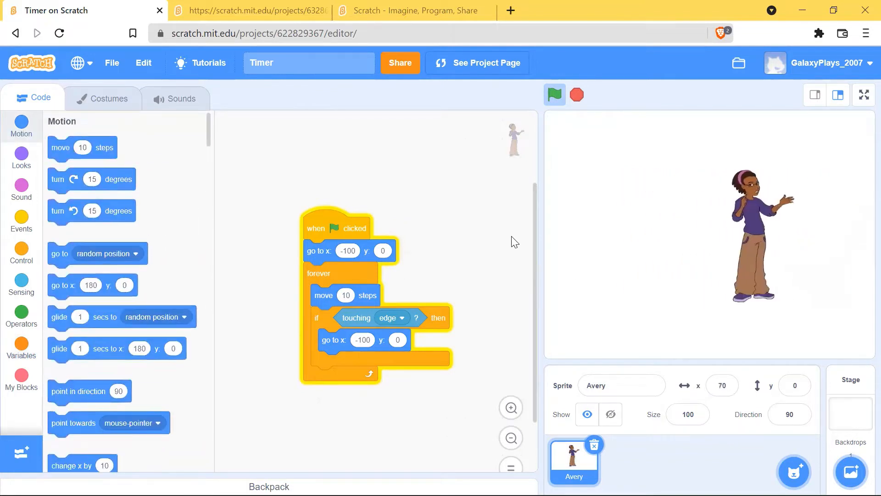
left_click(577, 95)
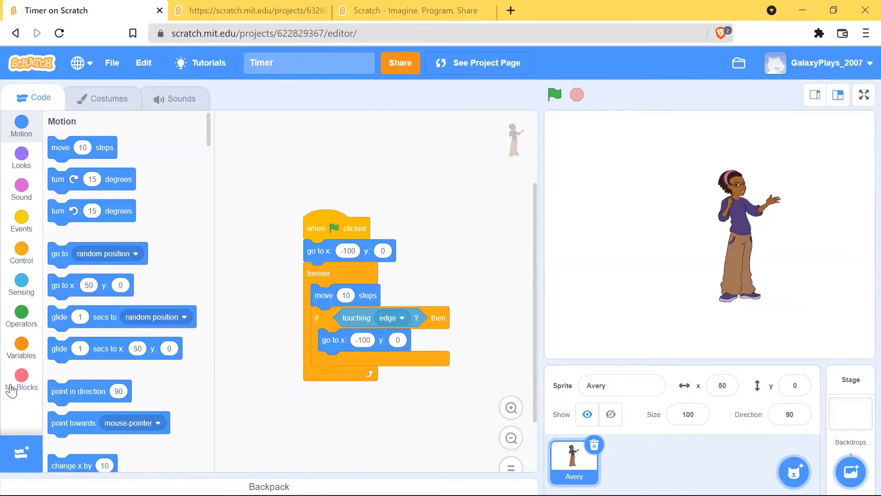
Store the Avery sprite from the Timer project in the backpack
left_click(11, 391)
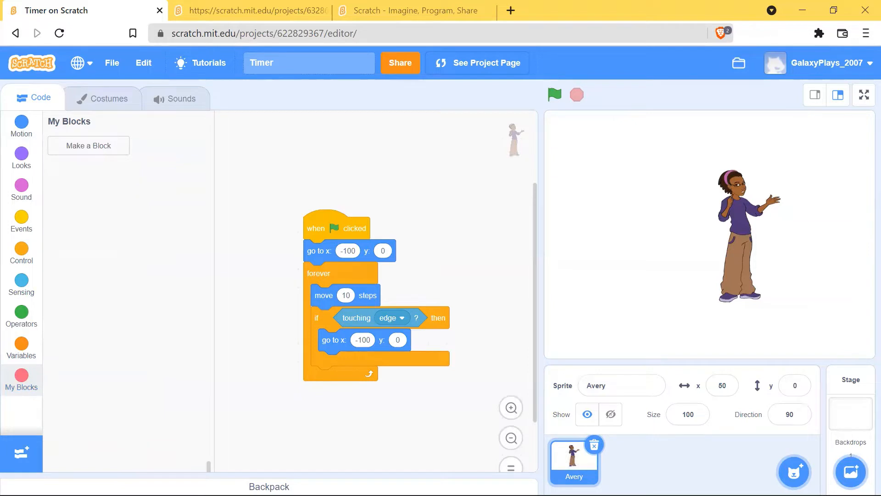
left_click(275, 486)
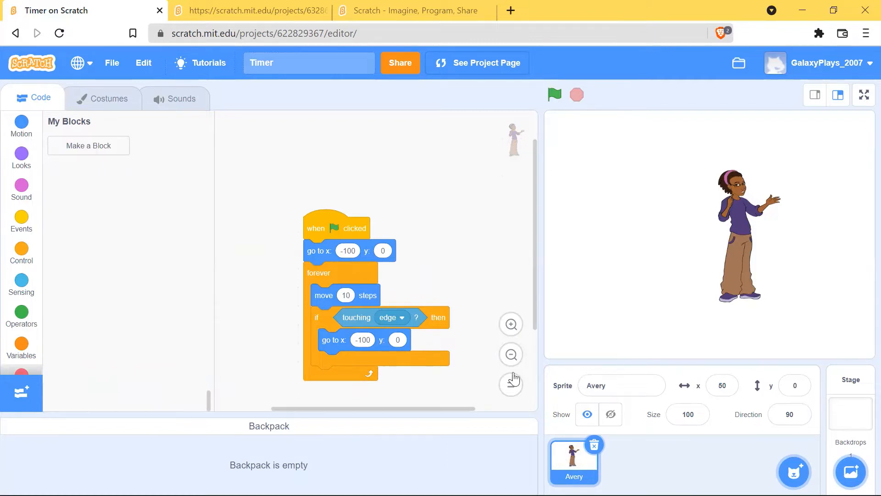
left_click(281, 4)
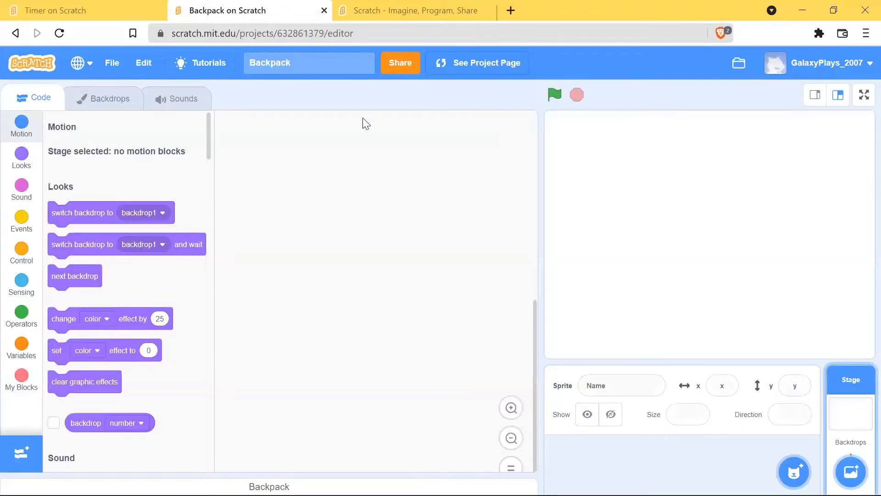
left_click(78, 5)
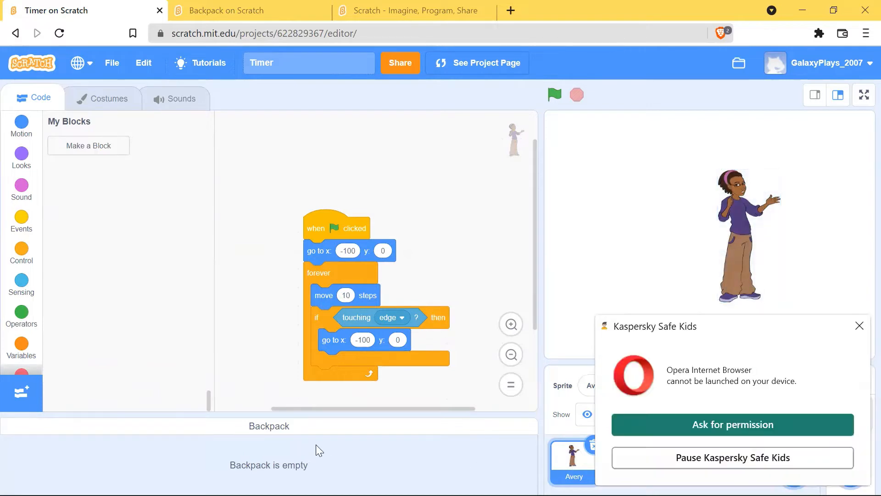
left_click(859, 325)
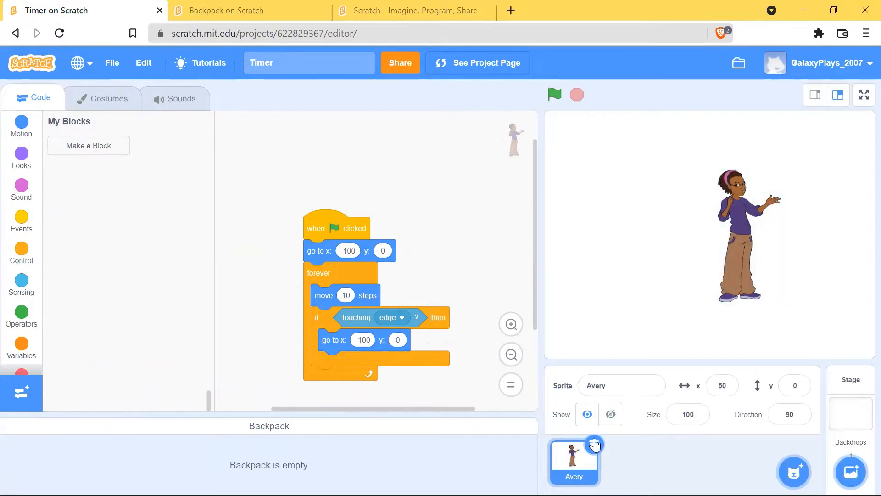
left_click_drag(562, 459, 232, 461)
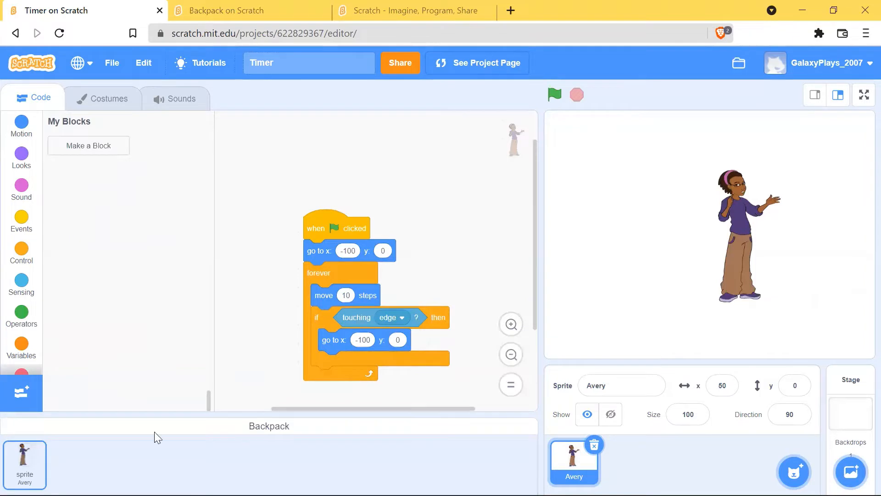
Switch to the Backpack project and add the stored Avery sprite to it from the backpack
left_click(233, 10)
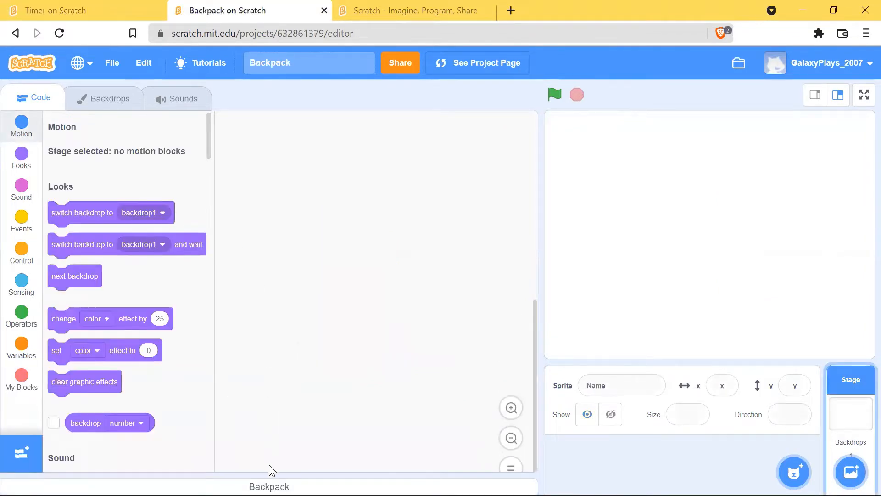
left_click(183, 486)
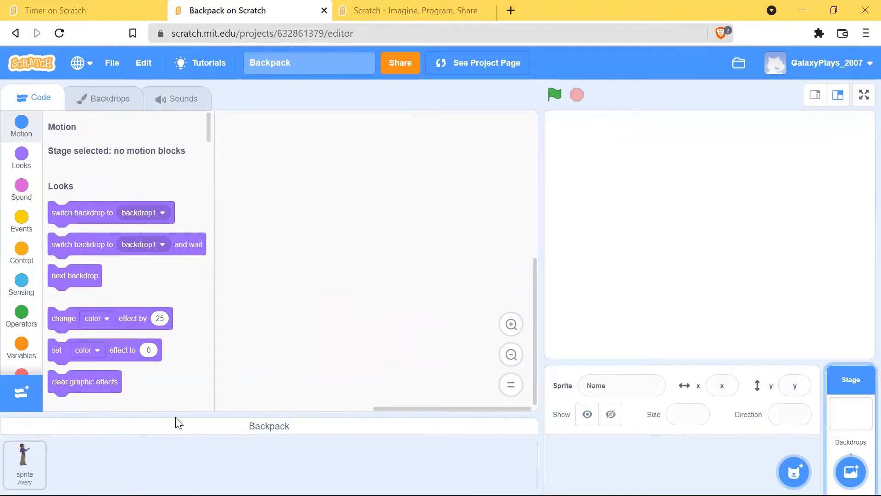
left_click_drag(30, 469, 586, 453)
mouse_move(24, 464)
left_mouse_down()
mouse_move(268, 330)
mouse_move(184, 404)
mouse_move(28, 462)
left_mouse_up()
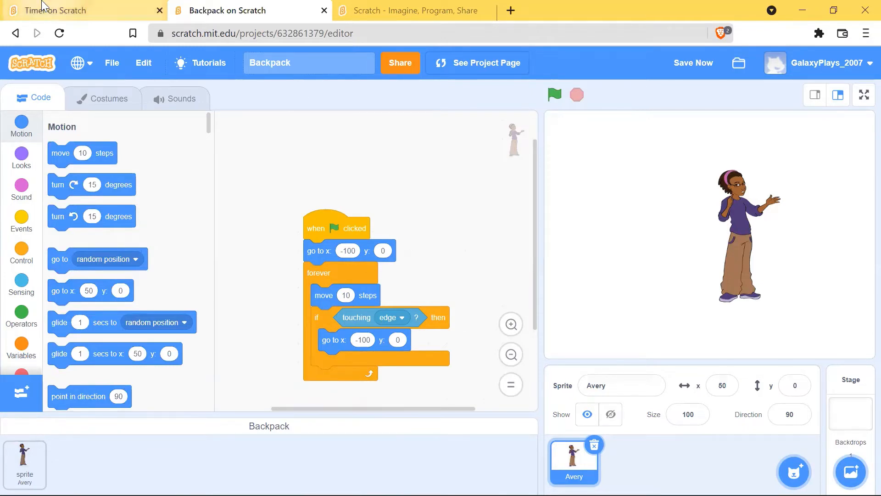
left_click(85, 10)
left_click(228, 5)
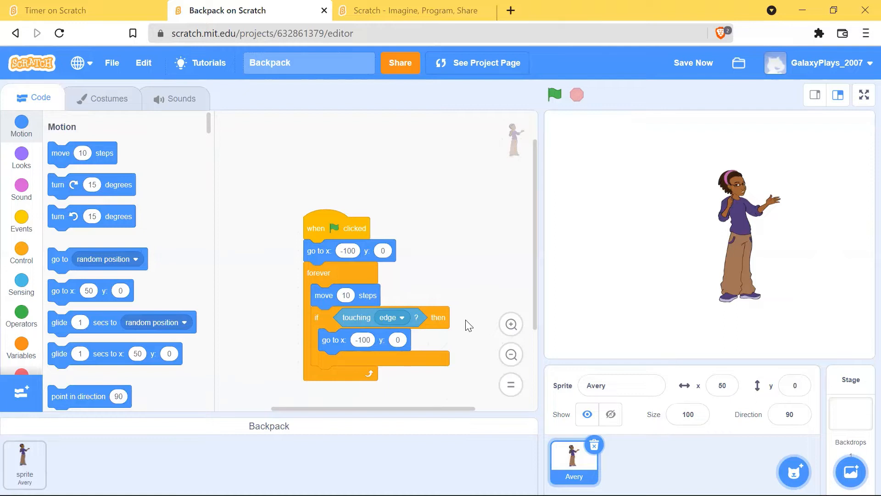
left_click(279, 424)
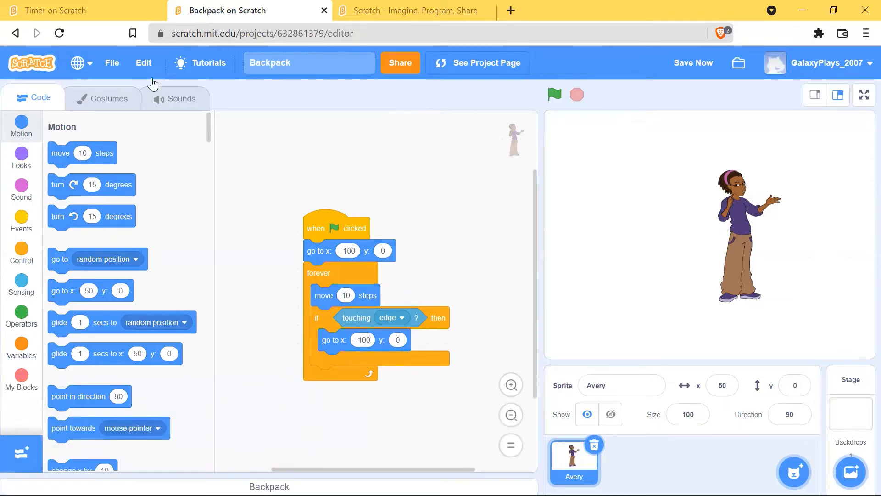
Return to the Timer project and add the Amon costume from the costume library to the Avery sprite
left_click(84, 17)
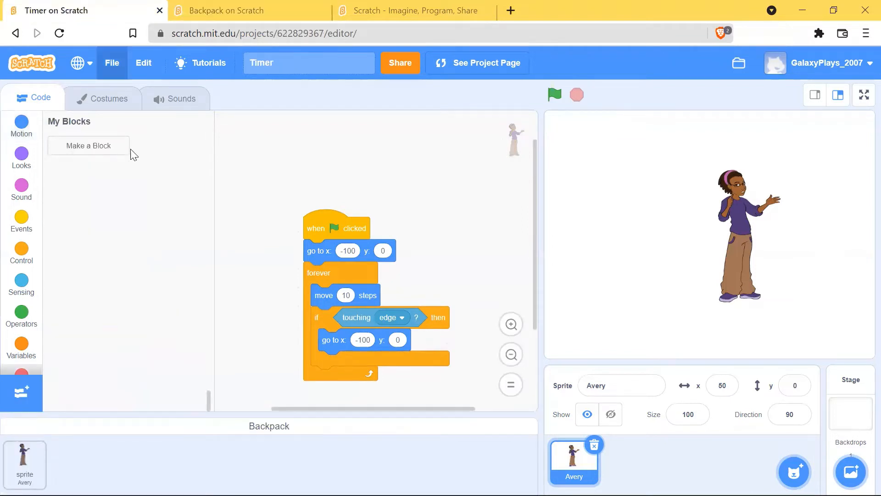
left_click(110, 98)
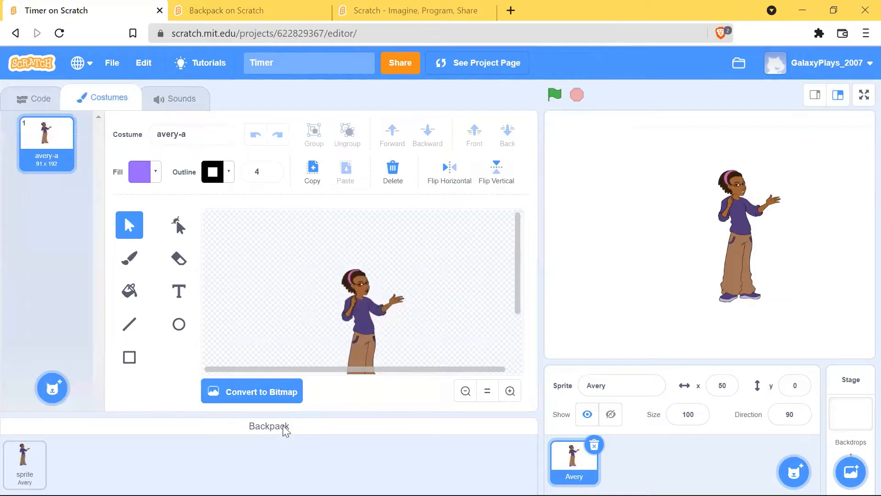
left_click(285, 427)
mouse_move(51, 446)
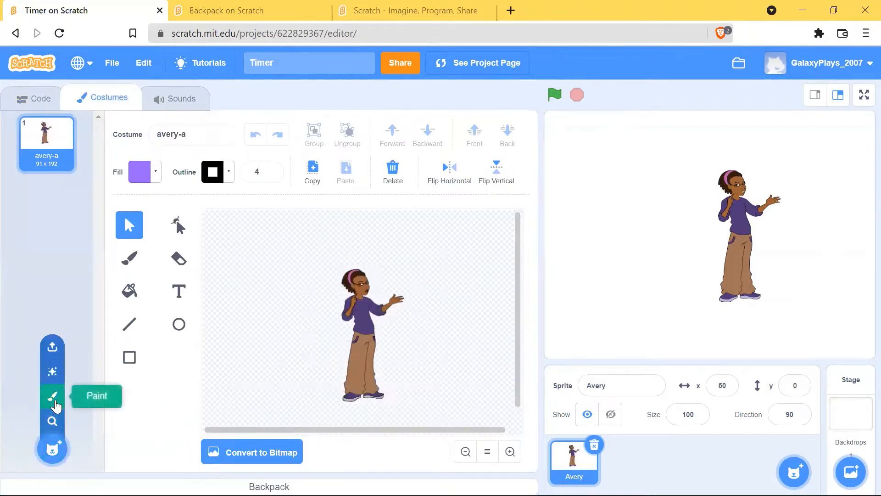
left_click(51, 420)
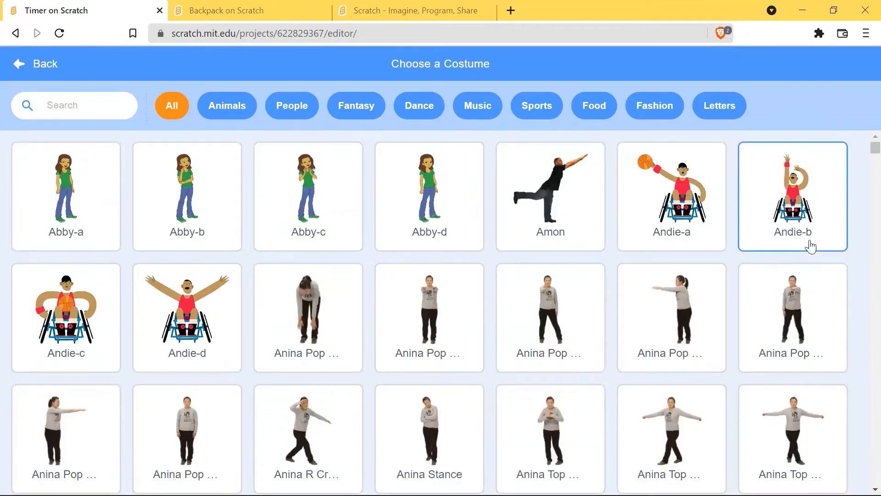
left_click(541, 233)
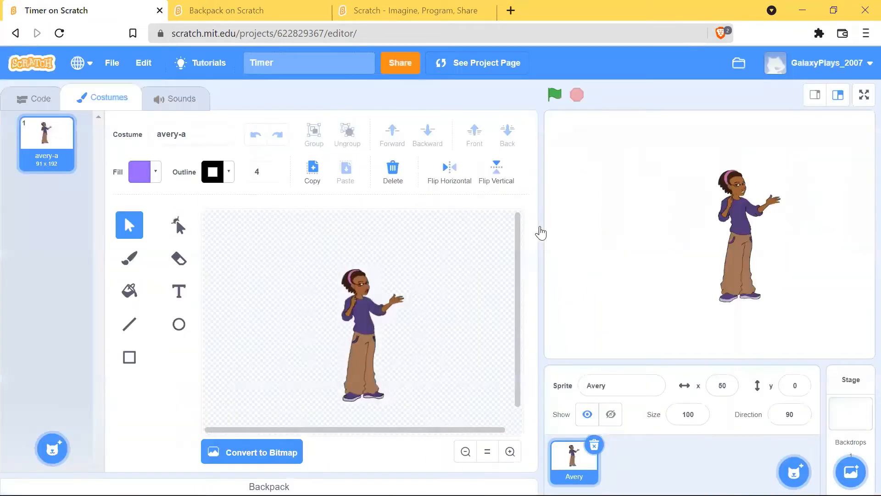
left_click(22, 100)
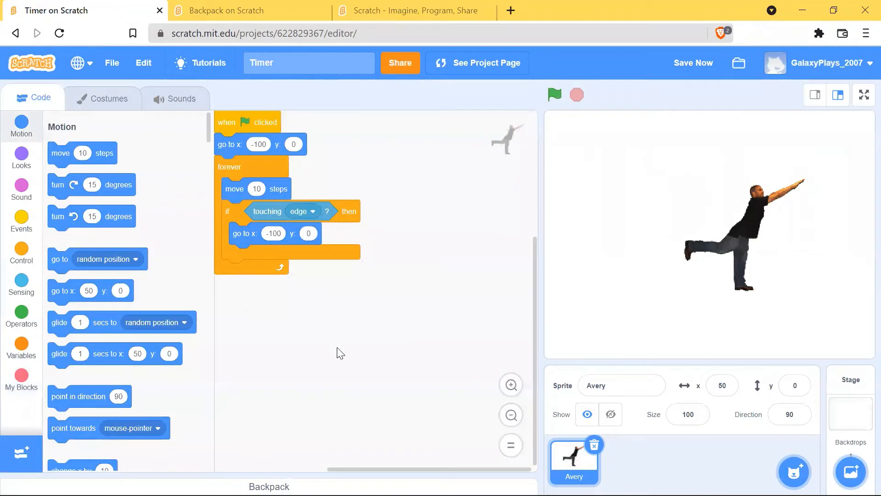
Store the Avery sprite's Amon costume in the backpack
left_click(93, 108)
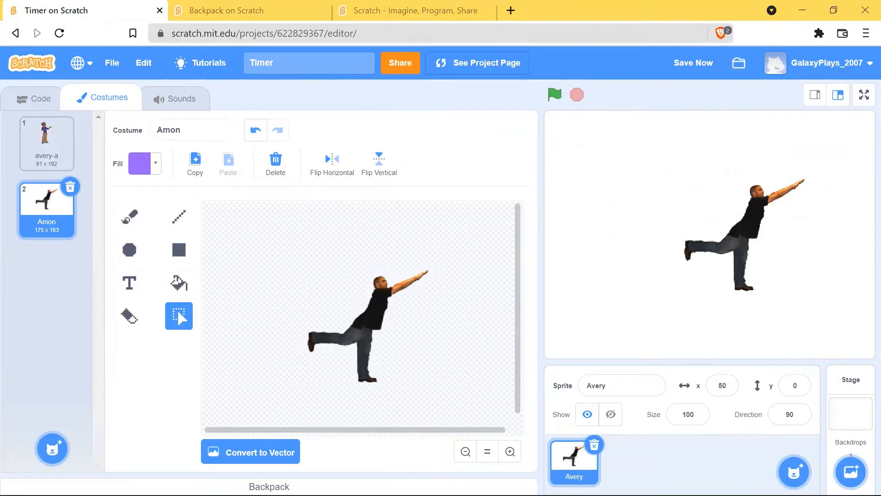
left_click(268, 486)
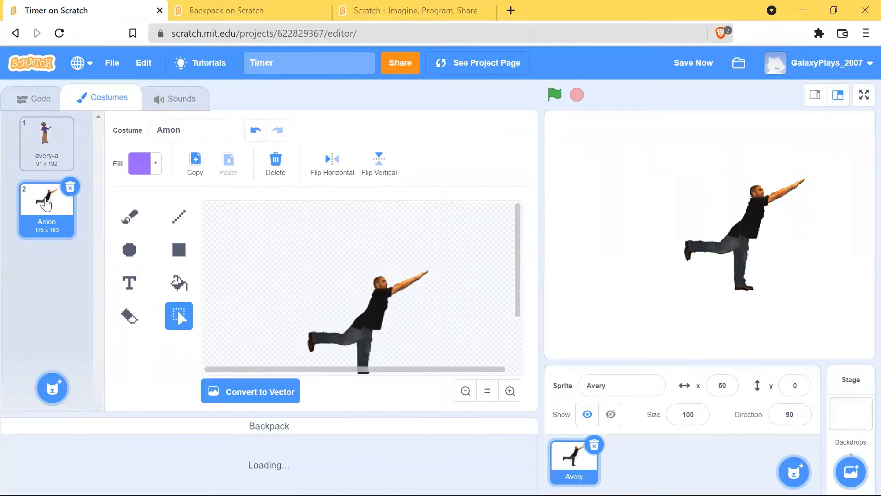
left_click_drag(51, 219, 98, 464)
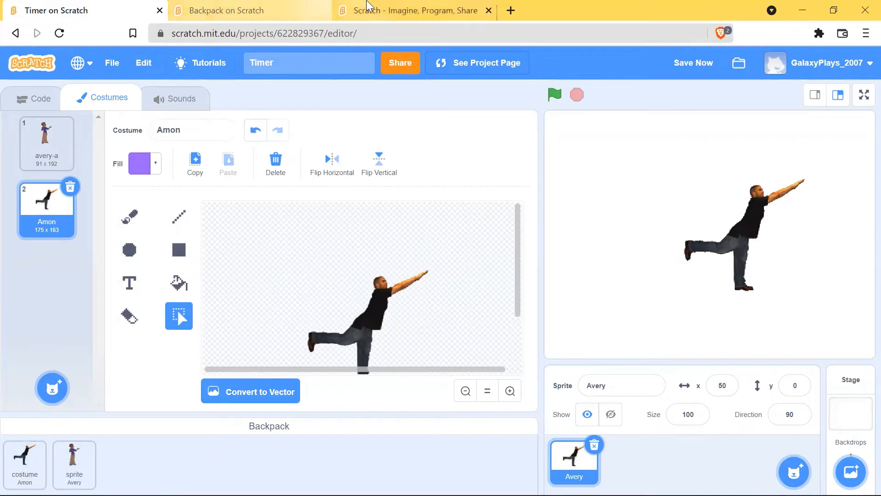
In the Backpack project, add the stored Amon costume to the Avery sprite and check its costume list
left_click(295, 10)
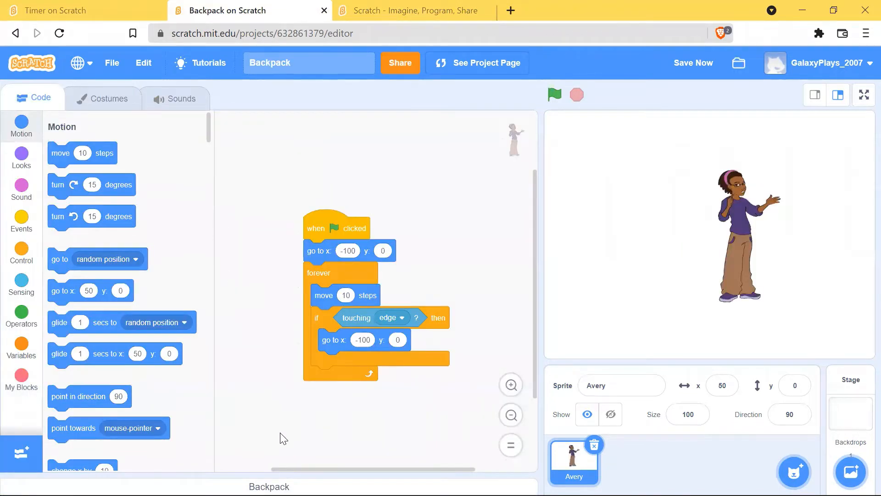
left_click(257, 486)
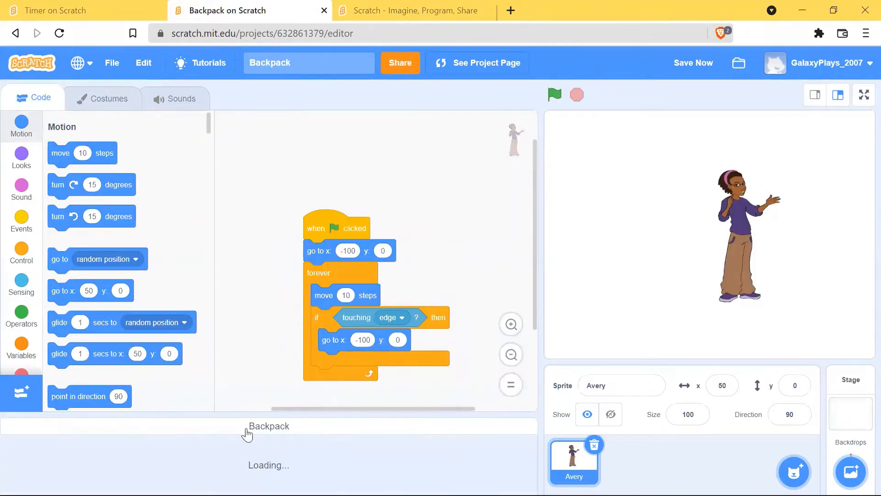
left_click_drag(30, 467, 576, 475)
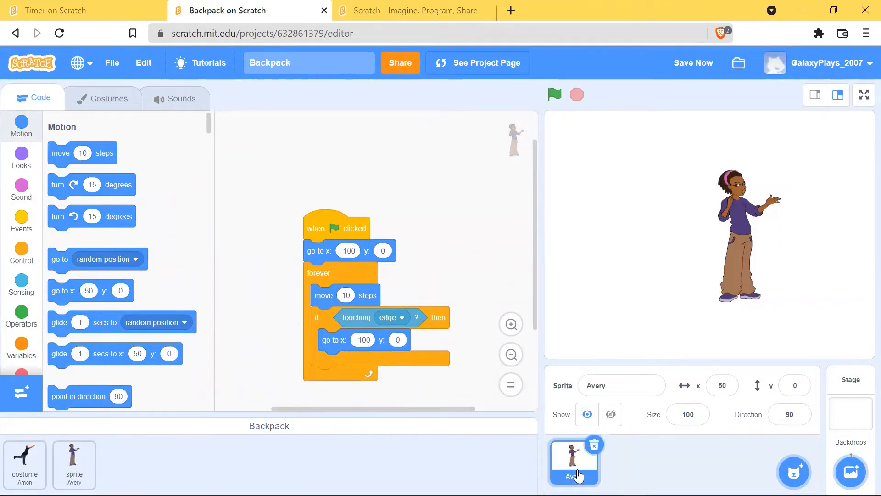
left_click(105, 101)
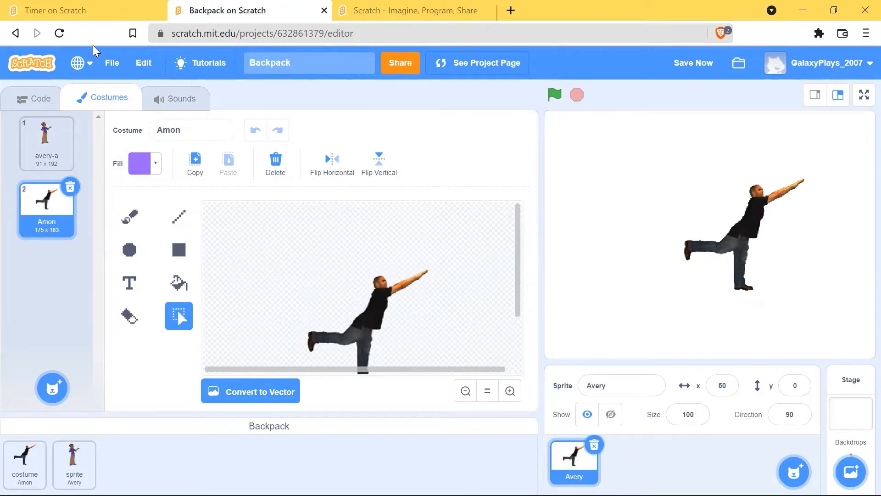
left_click(31, 102)
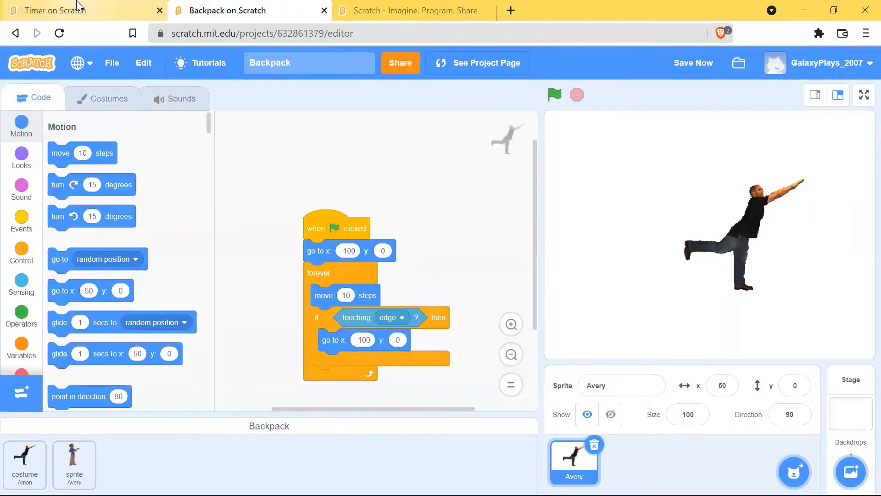
Return to the Timer project's code and create a variable named timer for all sprites
left_click(77, 11)
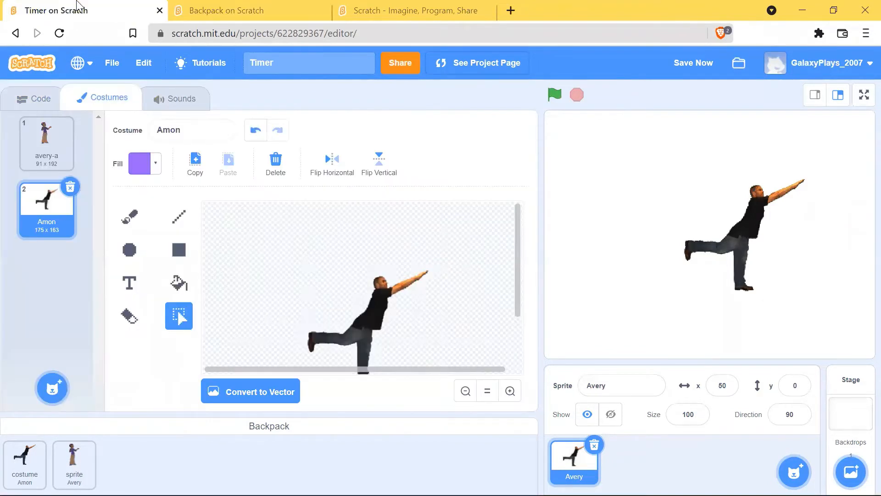
left_click(45, 99)
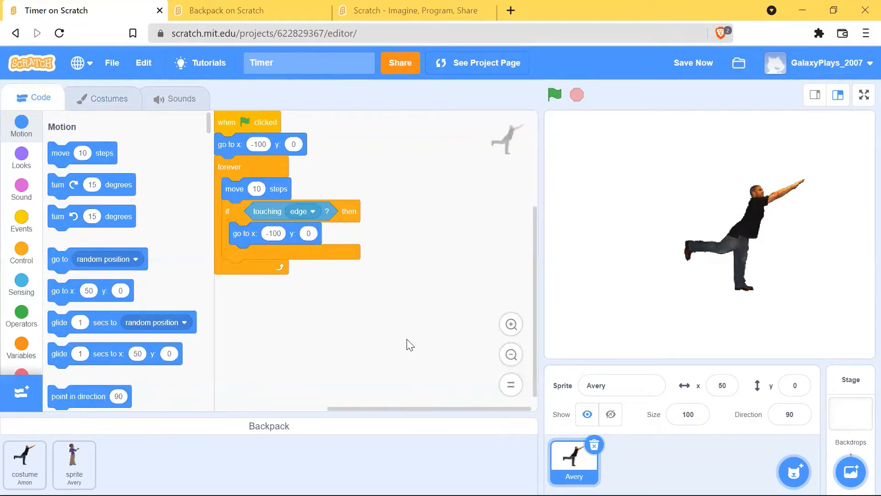
left_click(295, 426)
left_click(21, 348)
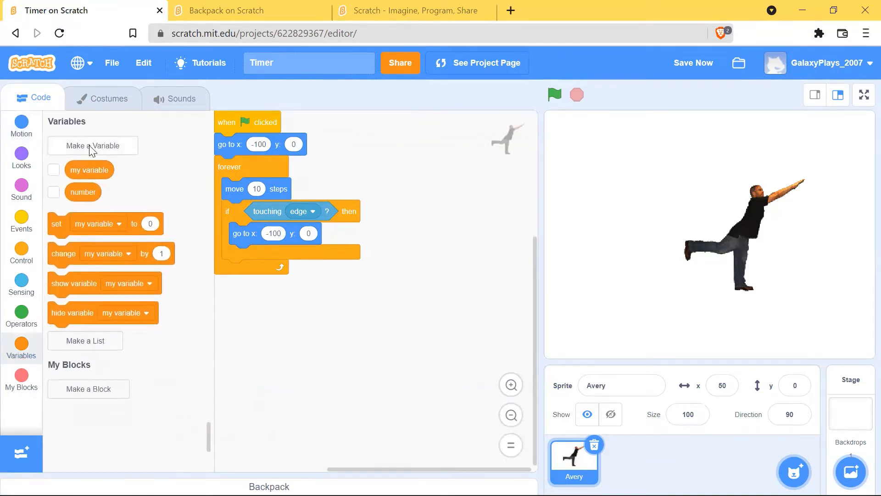
left_click(90, 146)
type("timer")
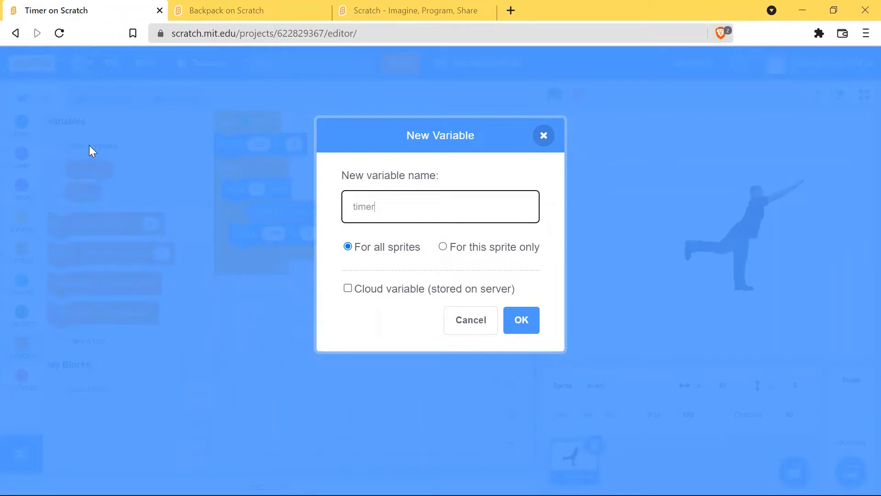
key("Return")
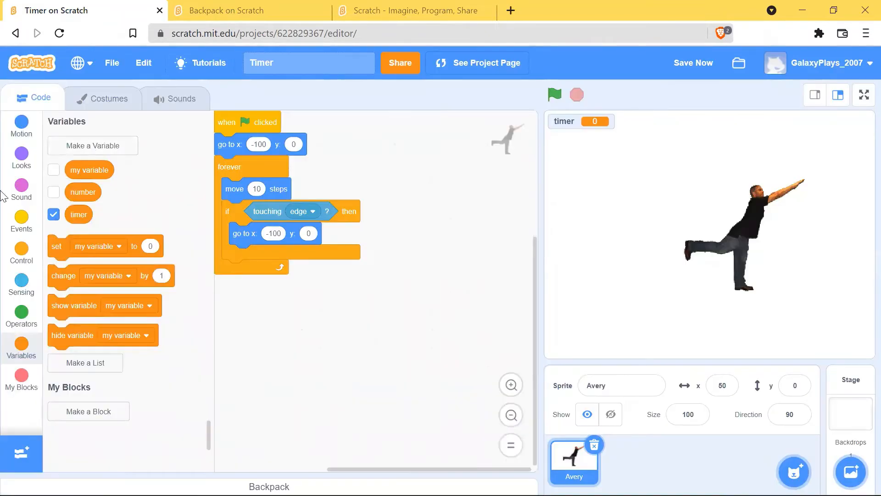
Start a second green-flag script for the Avery sprite, below the existing one, that sets timer to 20
left_click(21, 231)
left_click_drag(70, 154, 348, 329)
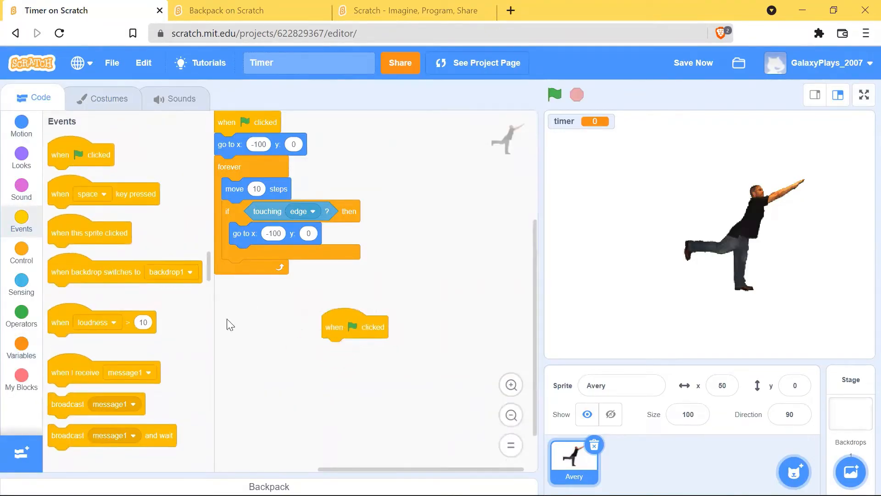
left_click(21, 342)
left_click_drag(56, 246, 331, 350)
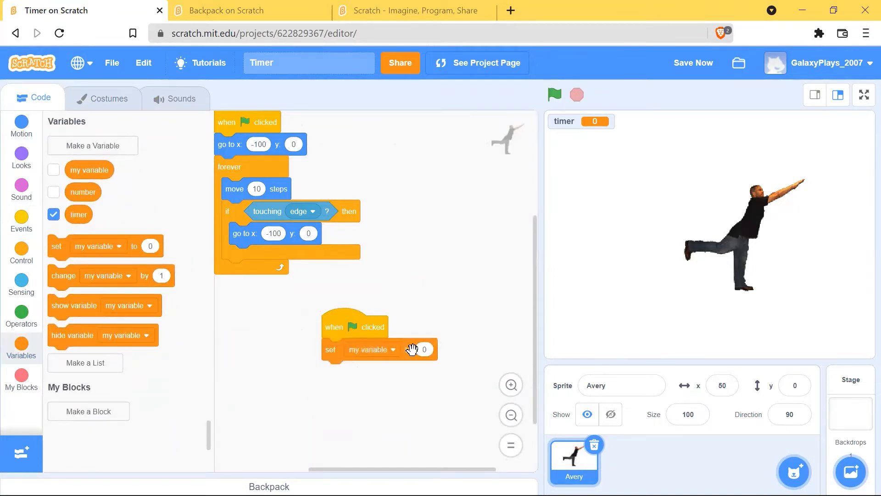
left_click(389, 351)
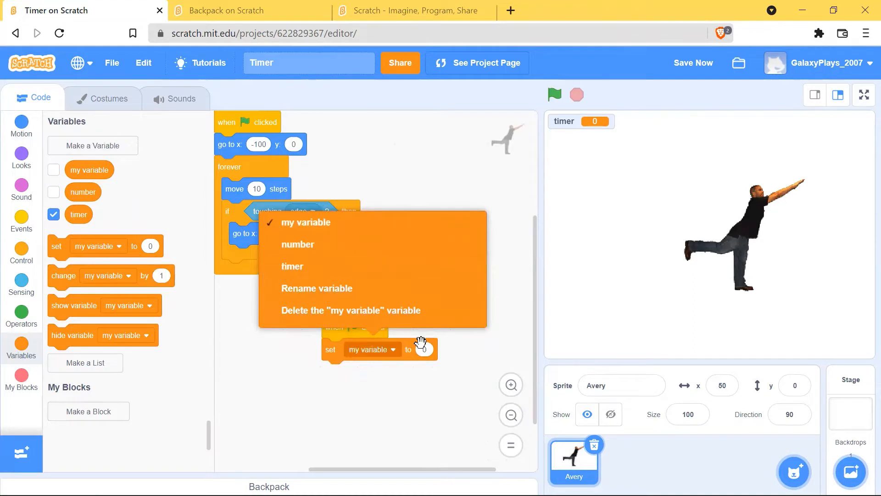
left_click(356, 266)
scroll(390, 329, "up", 3)
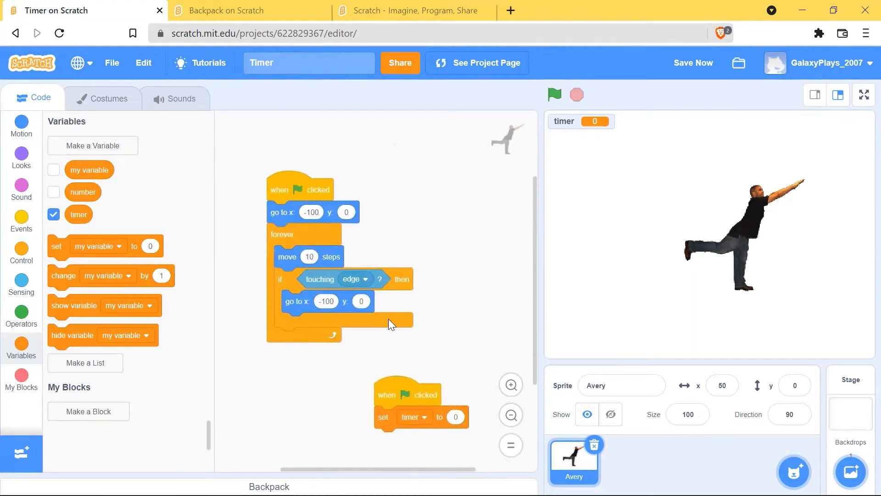
scroll(389, 320, "down", 3)
scroll(388, 319, "right", 3)
left_click(406, 362)
type("20")
left_click(410, 335)
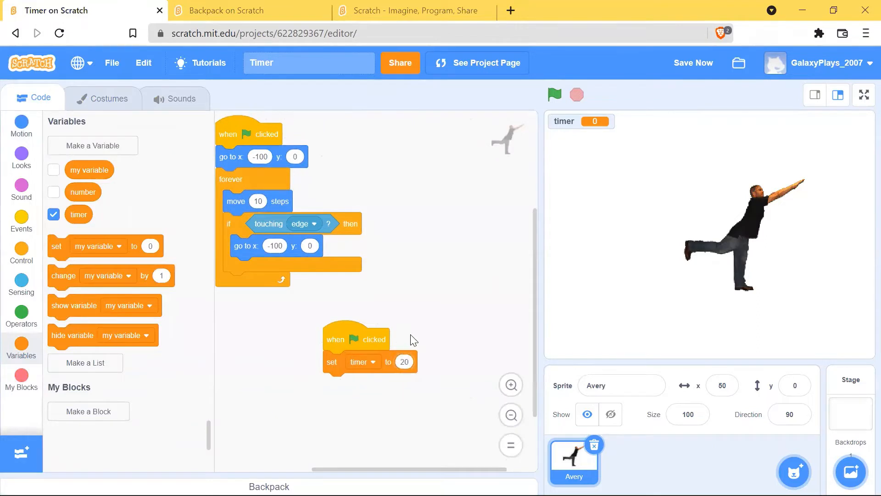
Add a forever loop under the set timer block that waits 1 second and changes timer by -1
left_click(22, 252)
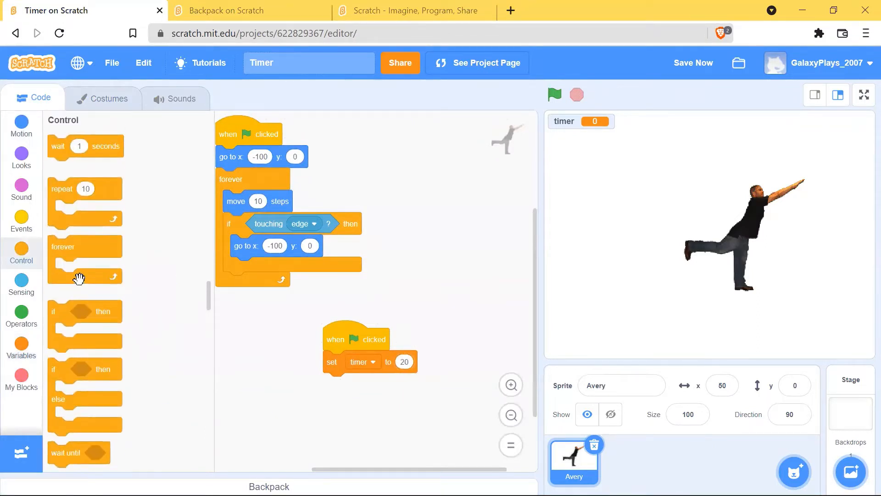
left_click_drag(92, 277, 341, 399)
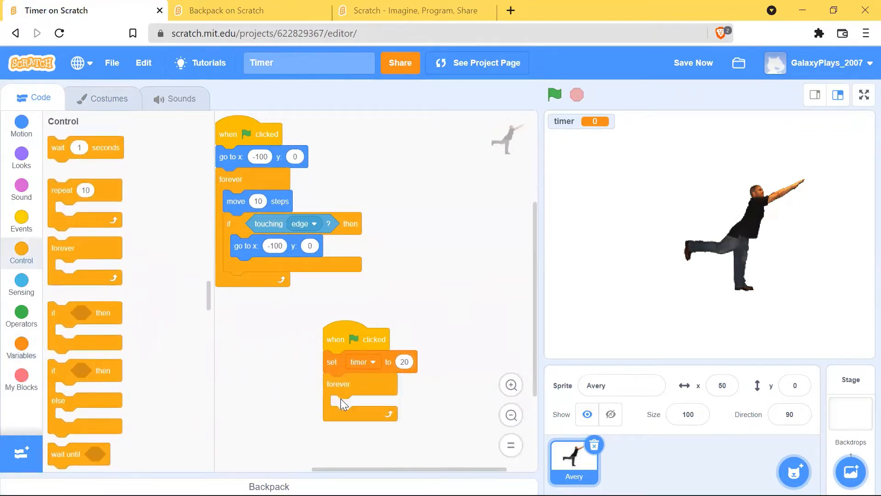
left_click_drag(57, 147, 341, 406)
left_click(13, 364)
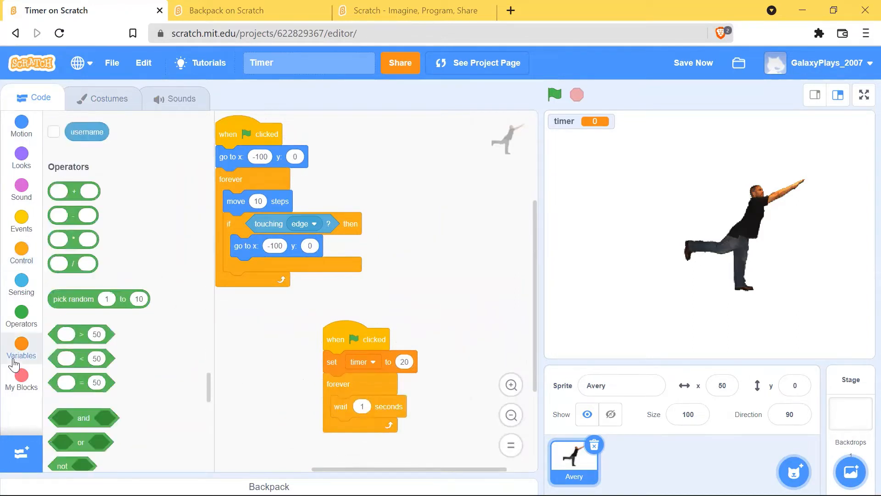
left_click_drag(67, 275, 355, 410)
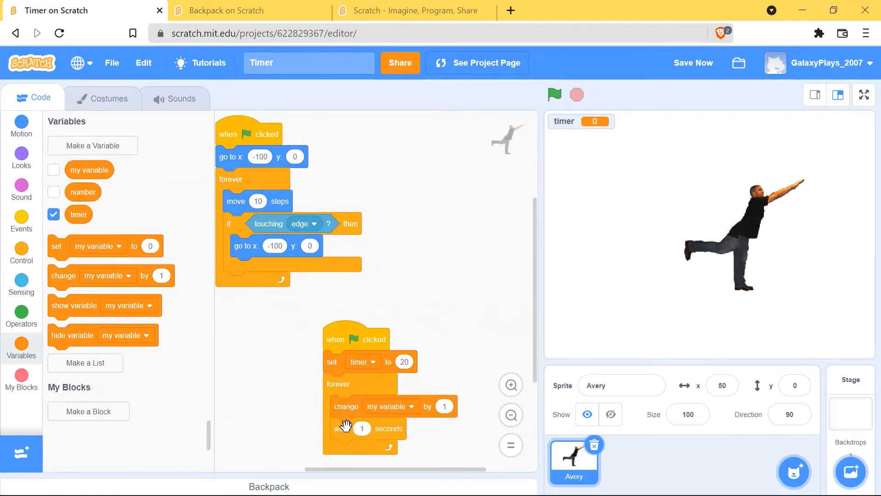
left_click_drag(341, 428, 360, 403)
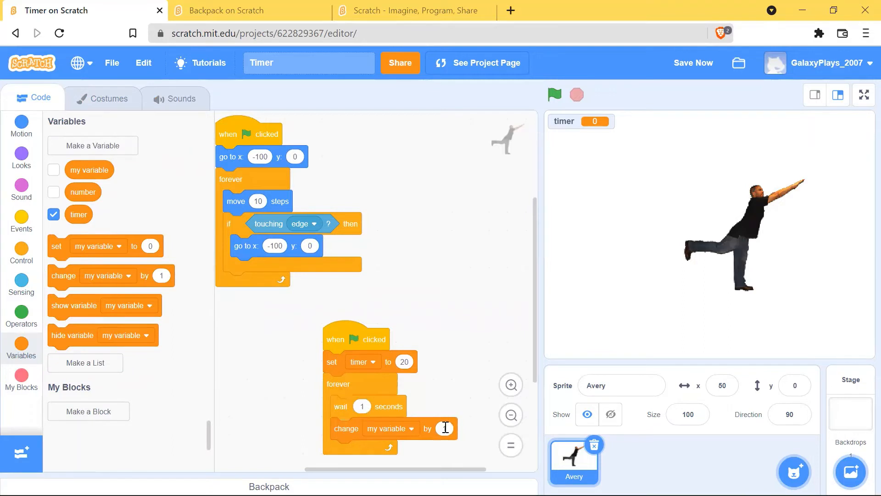
left_click(408, 430)
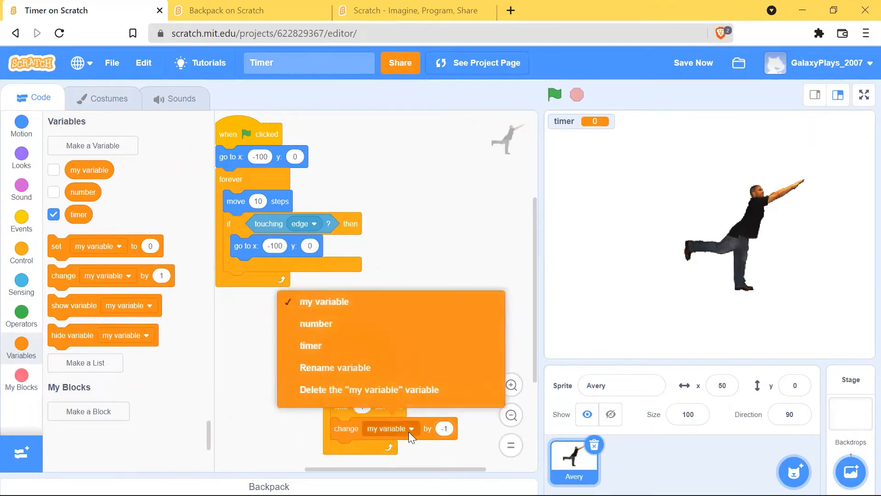
left_click(376, 356)
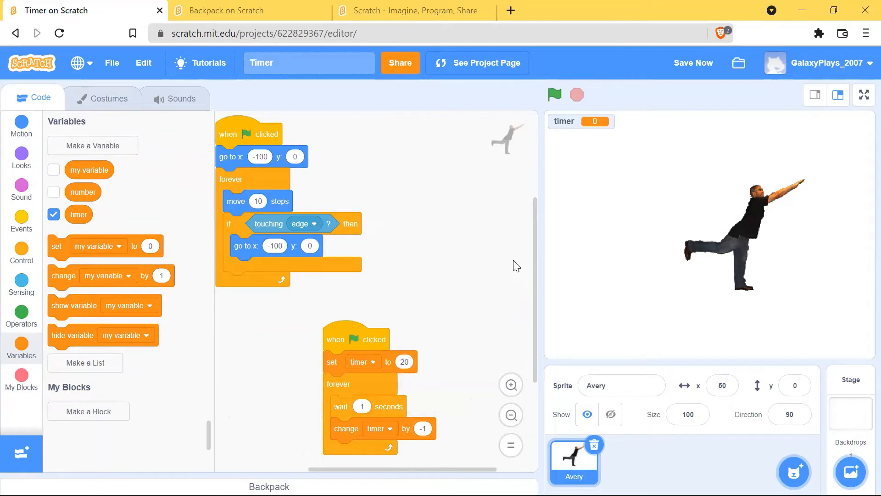
Run the project to test the countdown, then stop it and save the Timer project
left_click(551, 100)
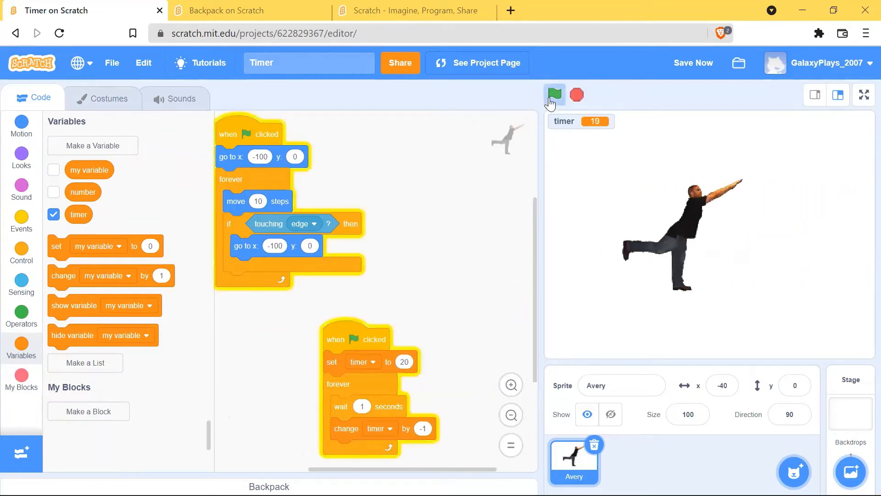
left_click(576, 99)
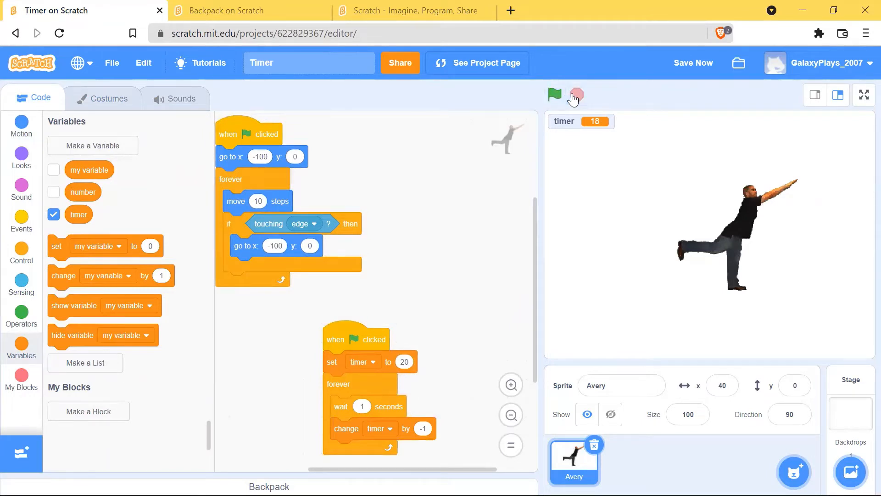
key("ctrl+s")
Store the timer countdown script in the backpack
scroll(422, 271, "down", 5)
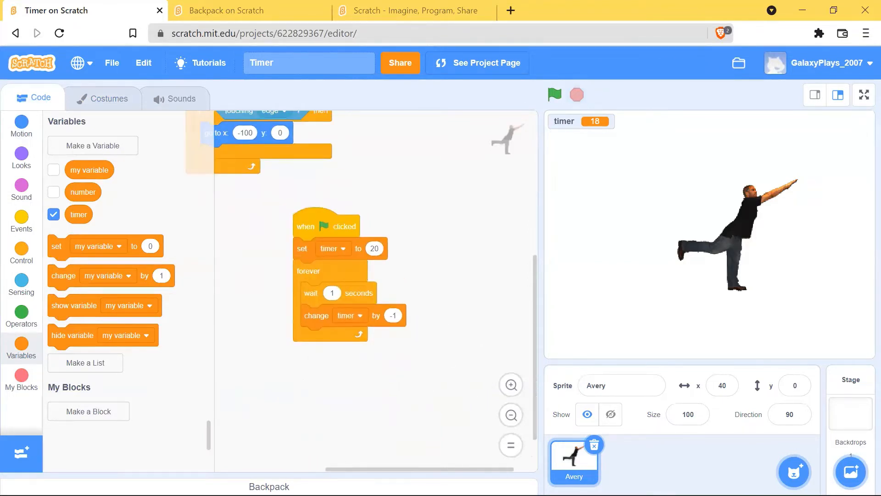
left_click(269, 487)
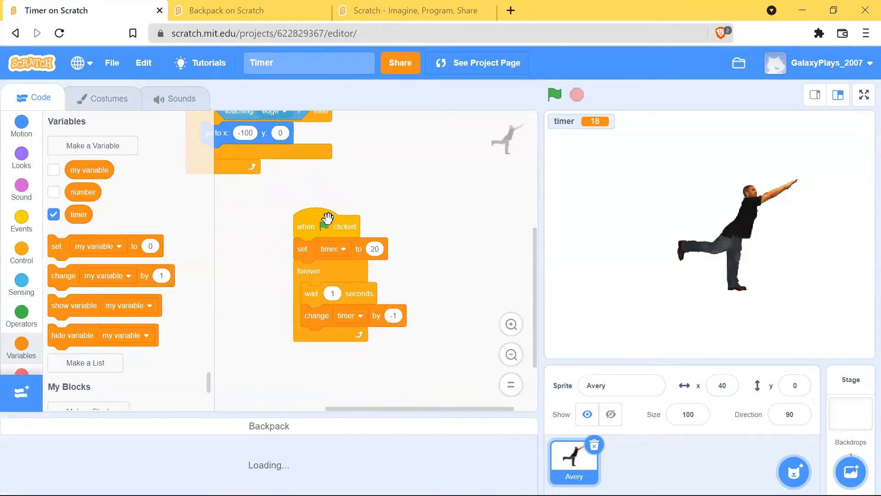
left_click_drag(327, 218, 173, 448)
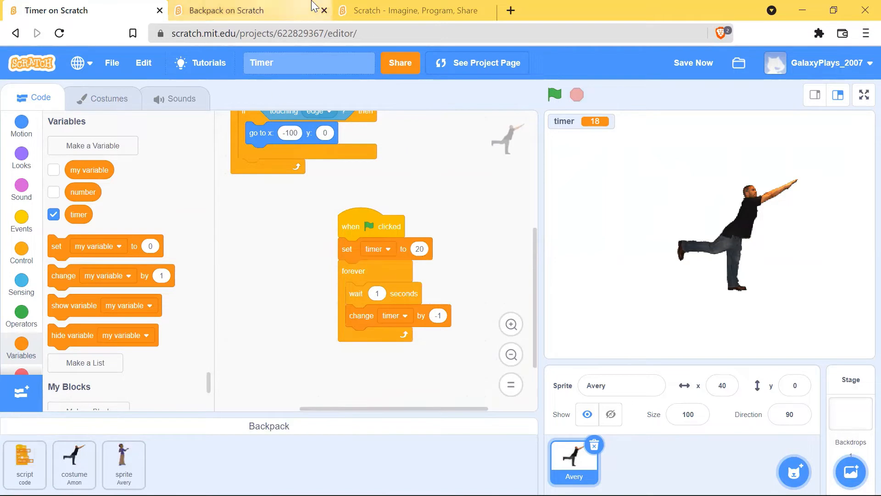
In the Backpack project, refresh the backpack, add the stored timer script to the Avery sprite and check the variables list
left_click(296, 6)
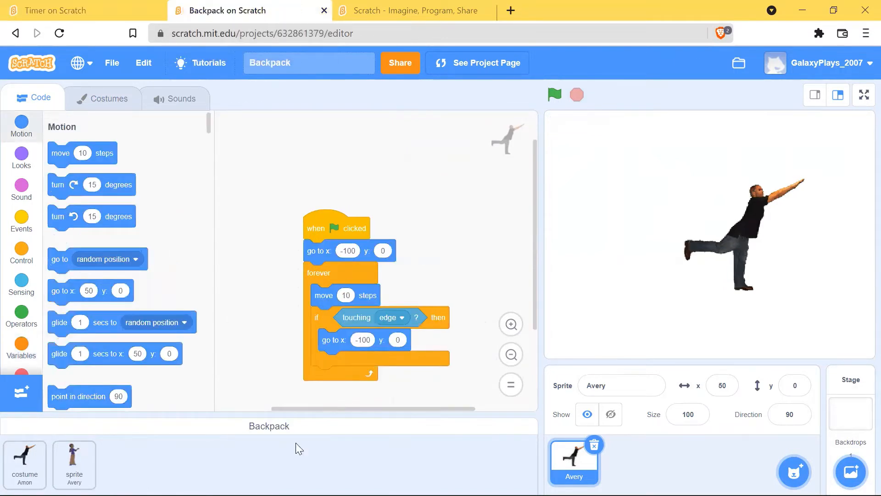
left_click(281, 426)
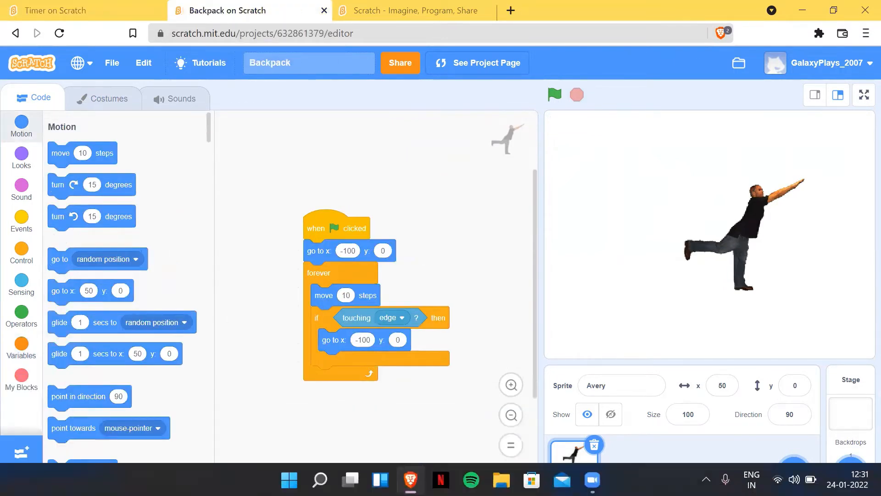
left_click(274, 486)
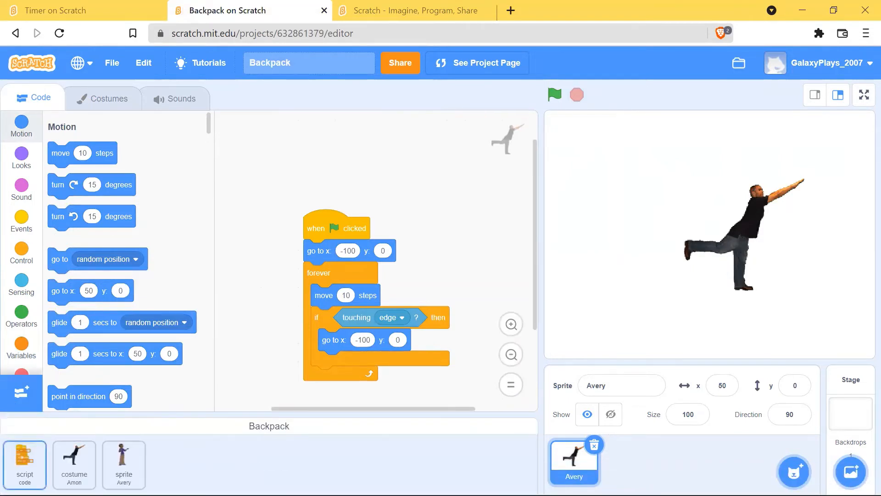
left_click_drag(23, 463, 257, 305)
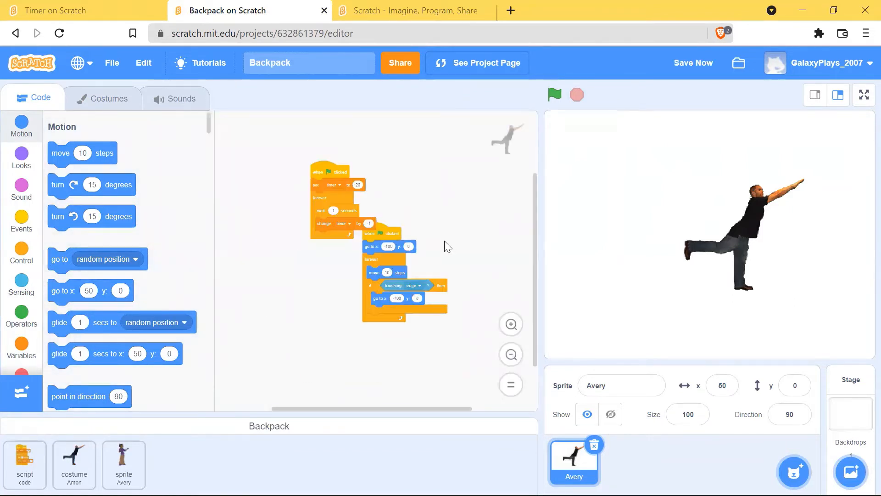
left_click_drag(399, 220, 400, 249)
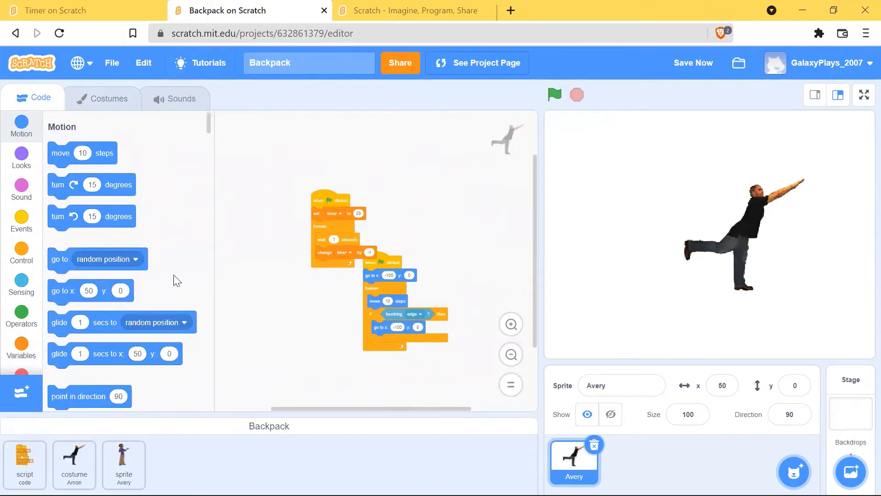
left_click(23, 348)
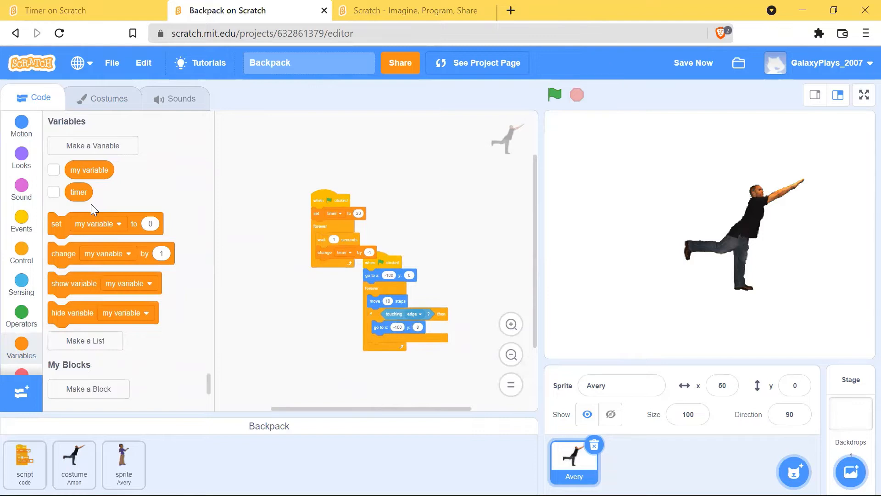
In the Timer project, add the A Bass sound from the sound library to the Avery sprite and store it in the backpack
left_click(176, 97)
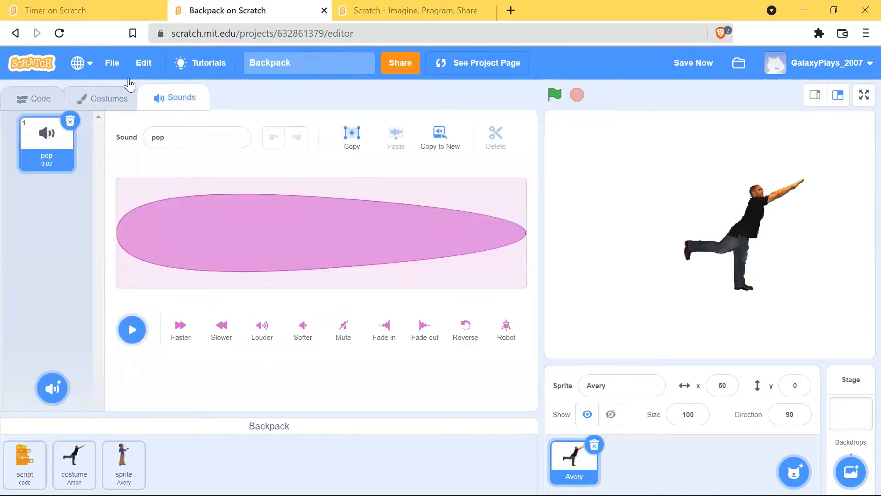
left_click(83, 6)
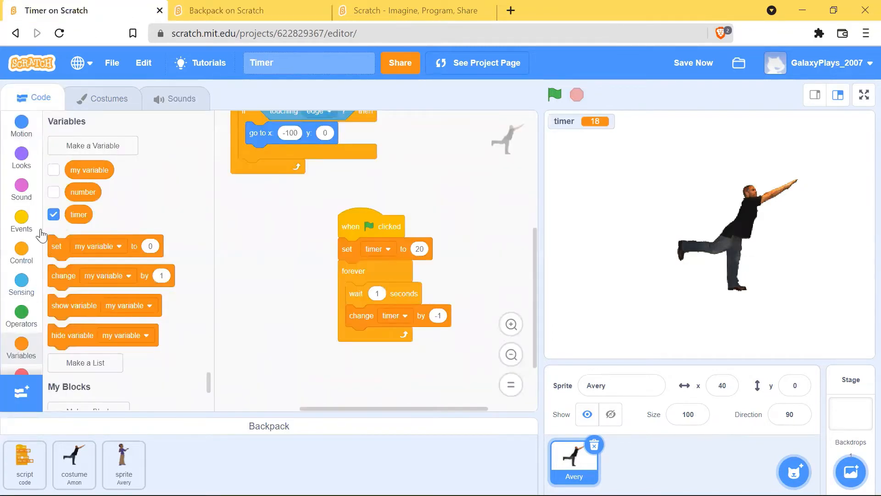
left_click(20, 198)
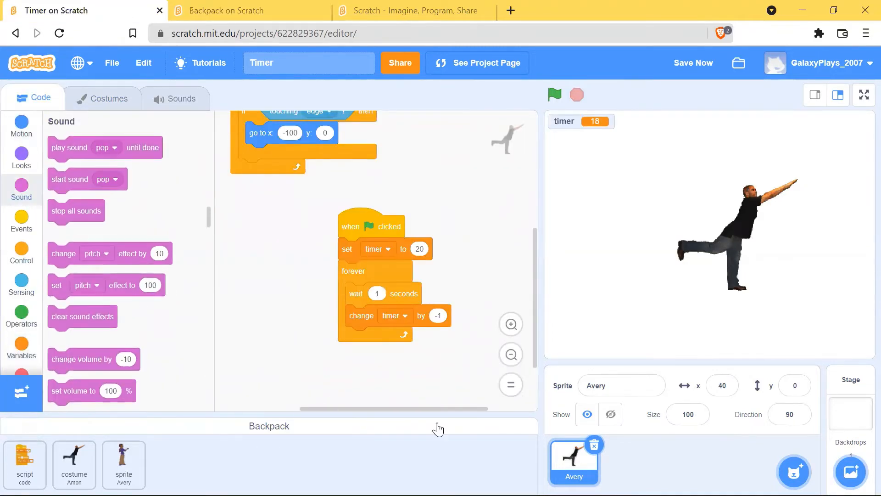
left_click(189, 107)
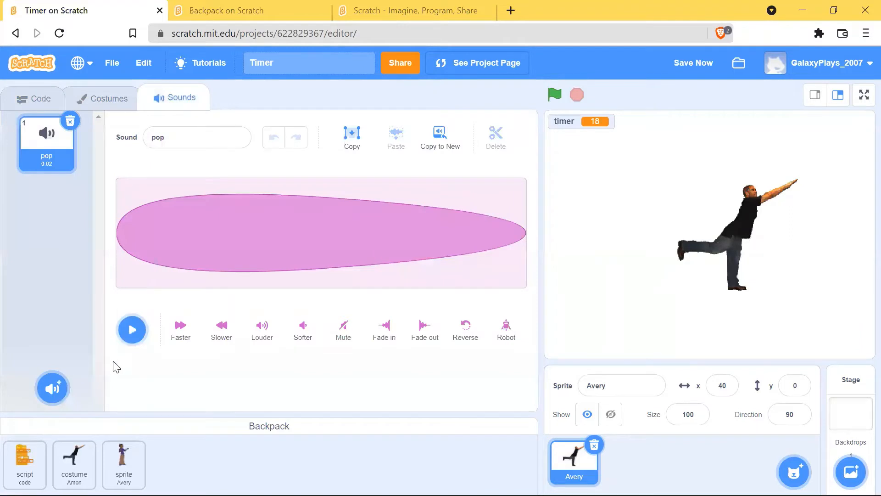
mouse_move(51, 388)
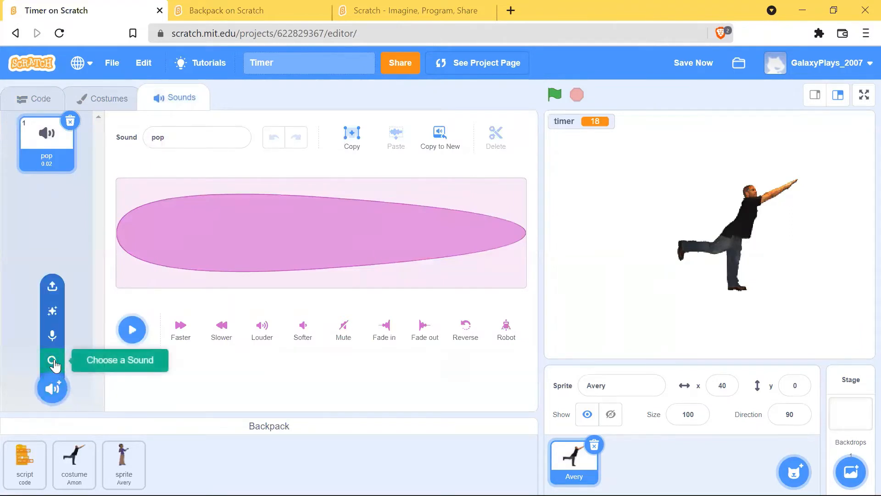
left_click(53, 361)
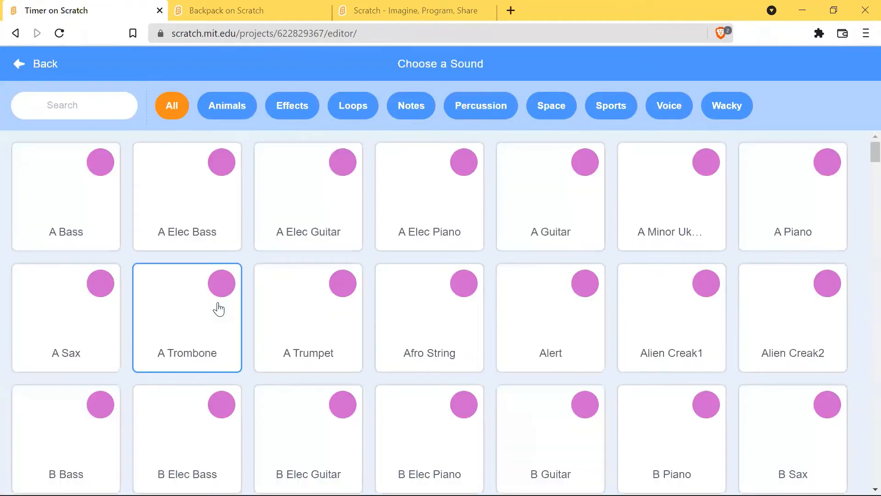
left_click(217, 278)
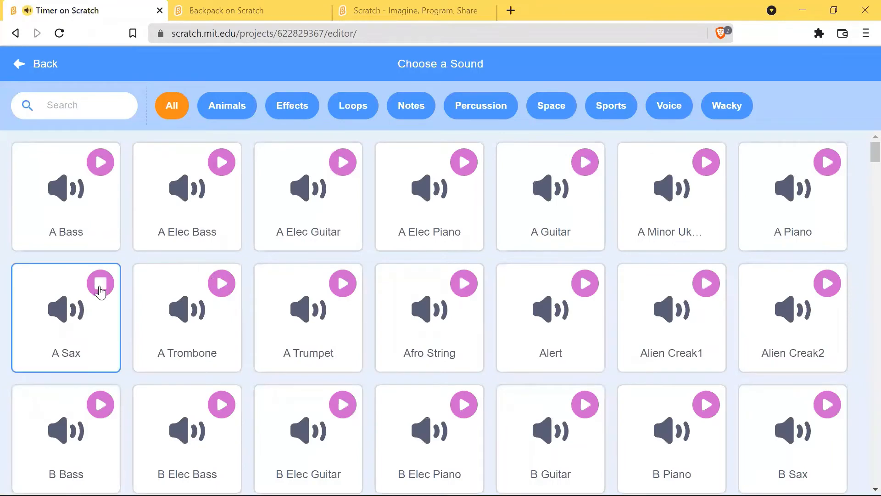
left_click(93, 194)
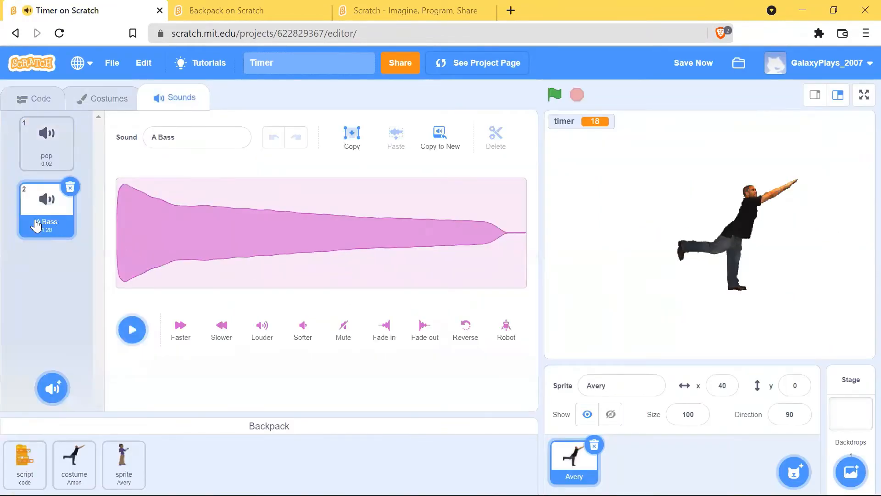
left_click_drag(36, 225, 203, 450)
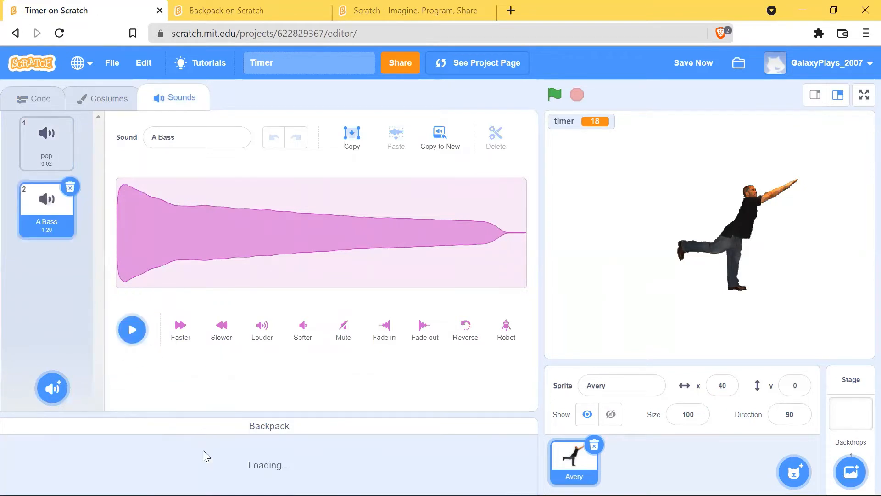
In the Backpack project, refresh the backpack and add the stored A Bass sound to the Avery sprite
left_click(240, 5)
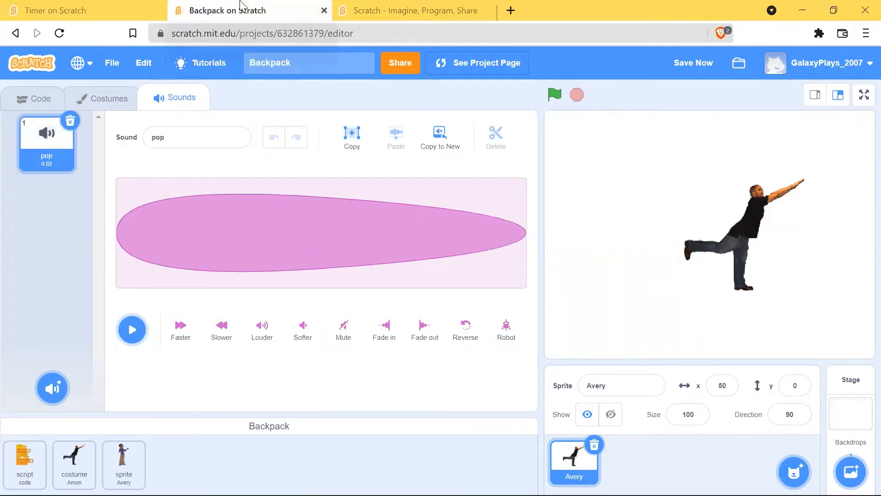
left_click(261, 428)
left_click(269, 487)
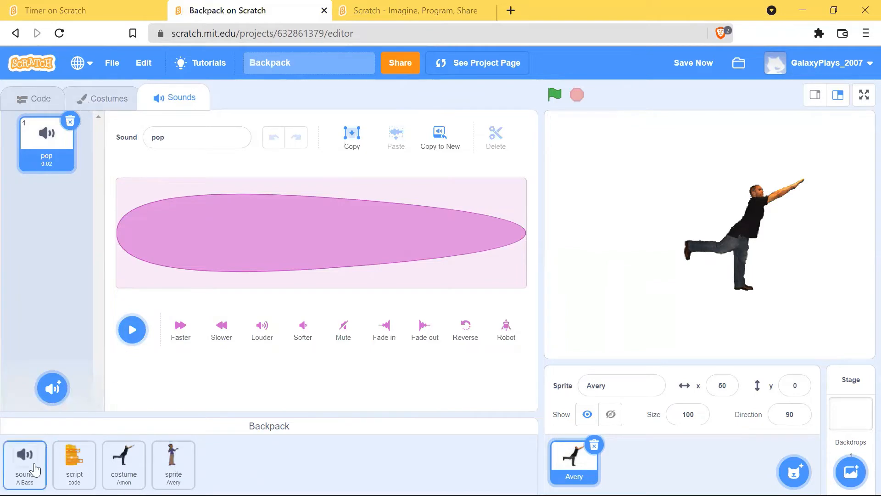
left_click_drag(35, 469, 587, 486)
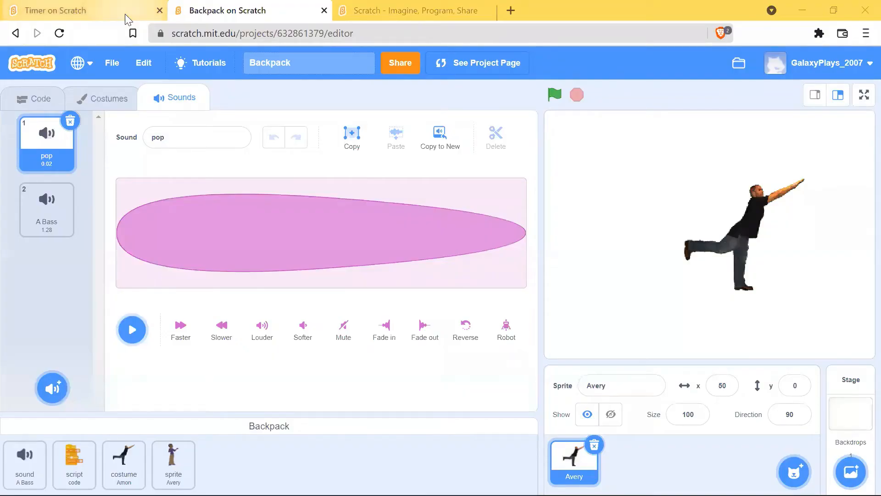
In the Timer project, add the Arctic backdrop from the library to the stage and store it in the backpack
left_click(80, 10)
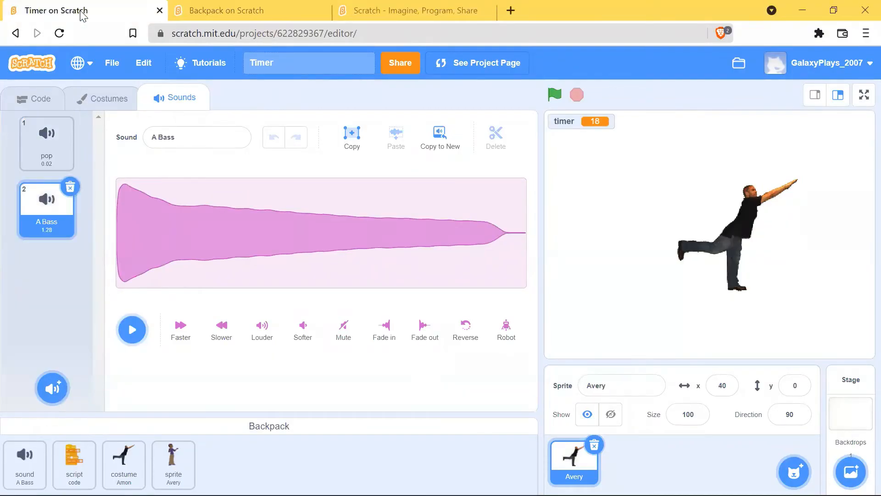
left_click(43, 101)
left_click(841, 388)
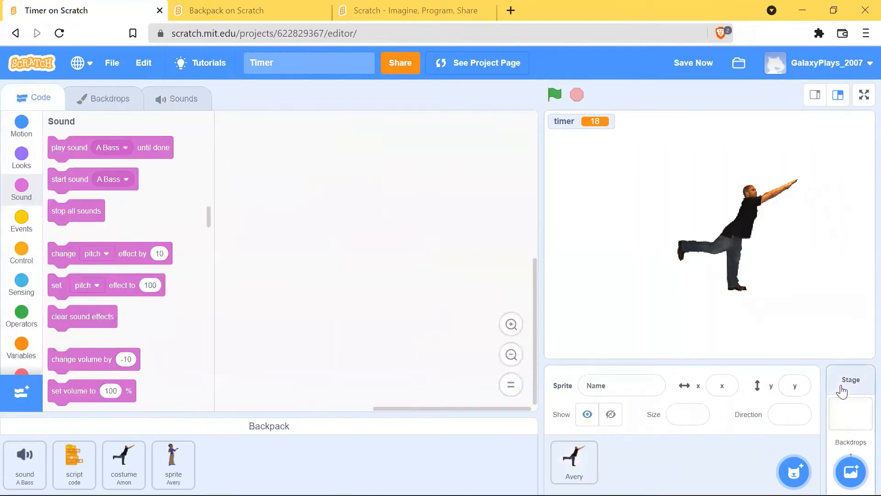
left_click(124, 104)
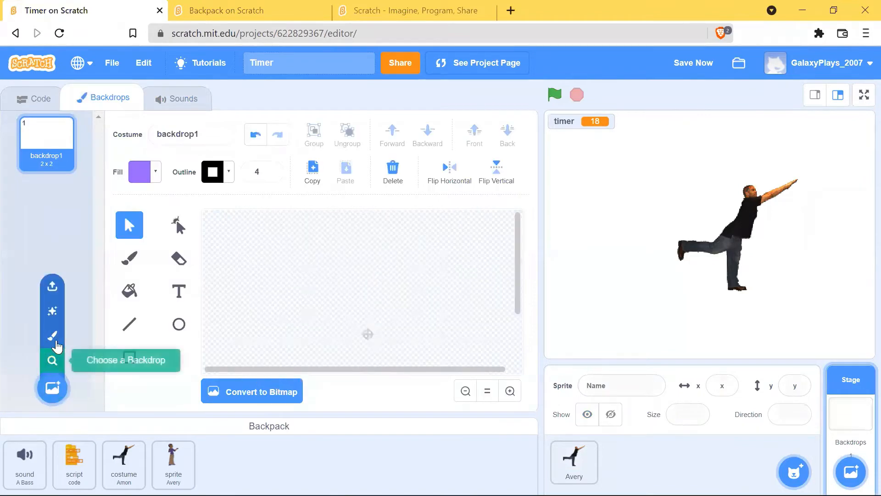
left_click(53, 359)
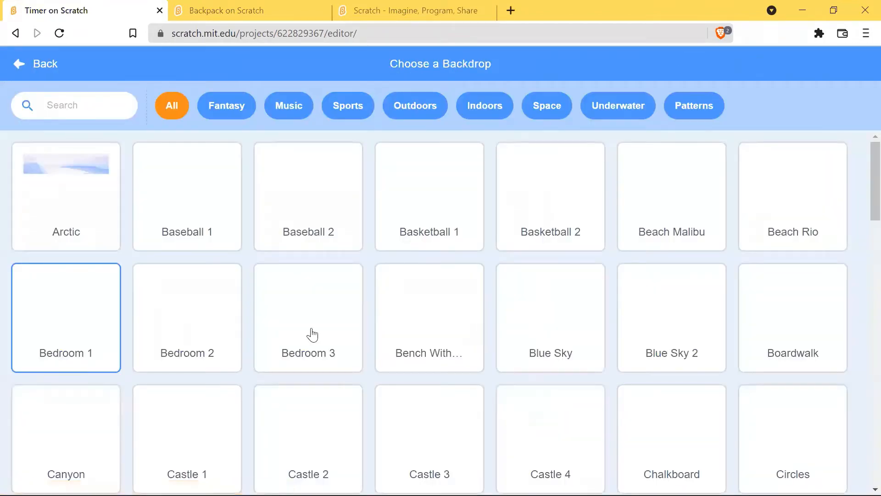
left_click(61, 192)
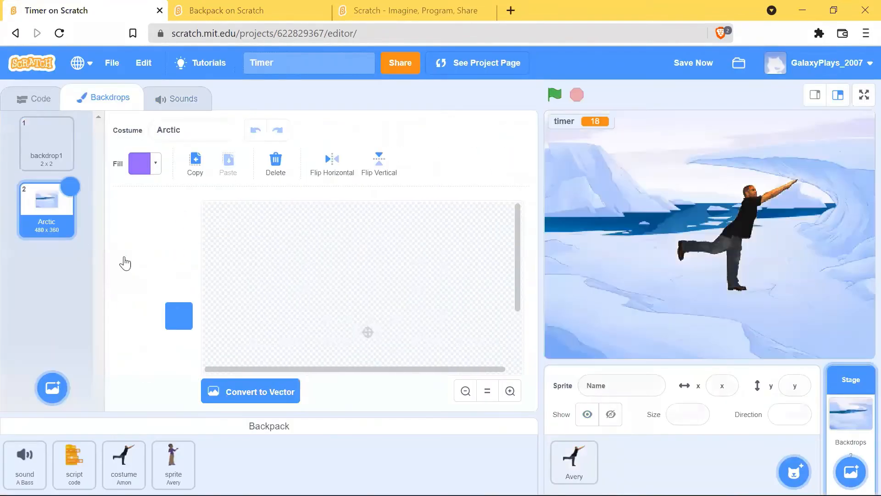
left_click_drag(49, 204, 234, 477)
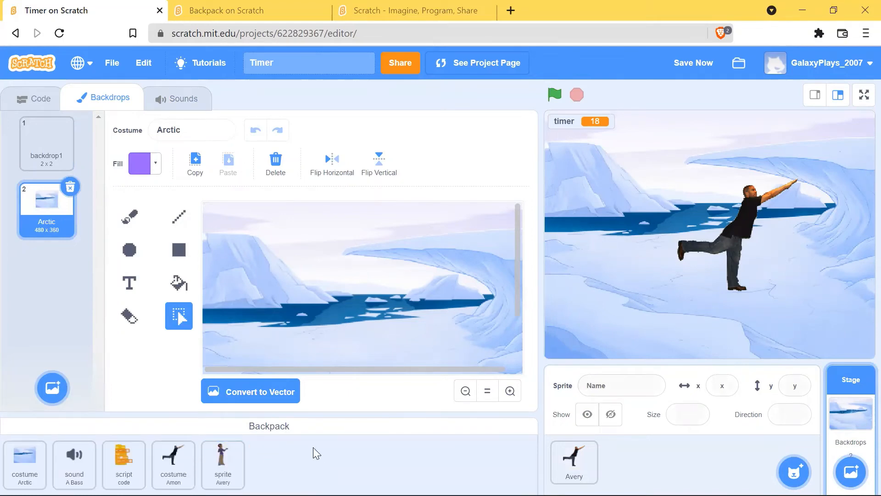
In the Backpack project, refresh the backpack and add the stored Arctic backdrop to the stage's backdrops
left_click(251, 16)
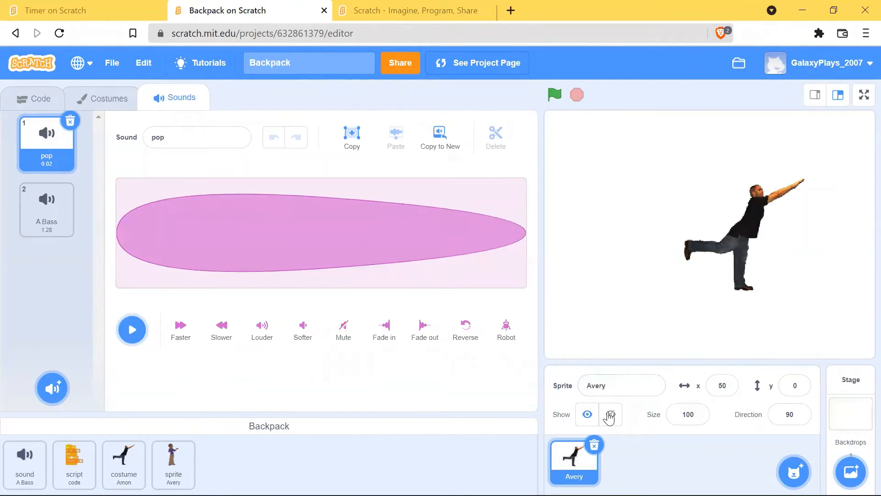
left_click(851, 375)
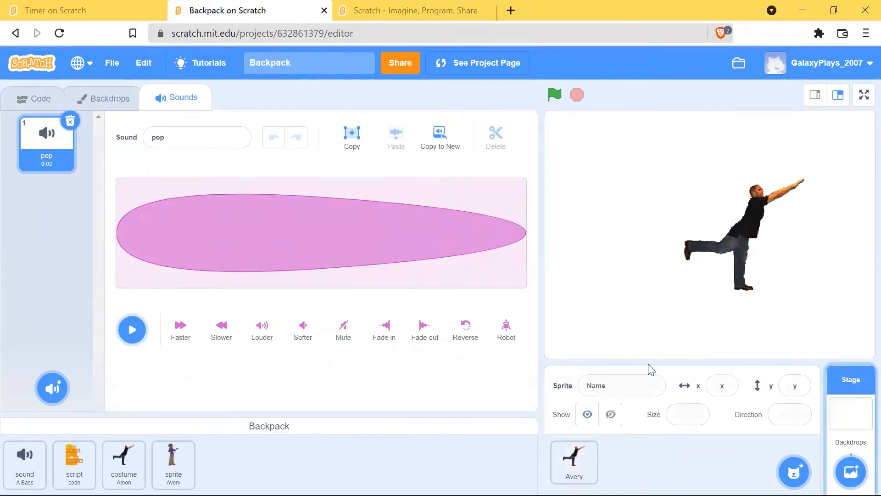
left_click(26, 110)
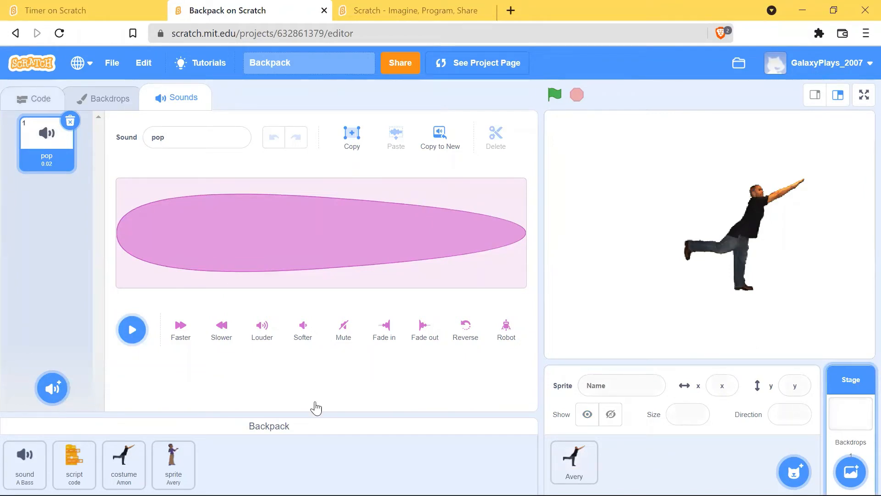
left_click(260, 427)
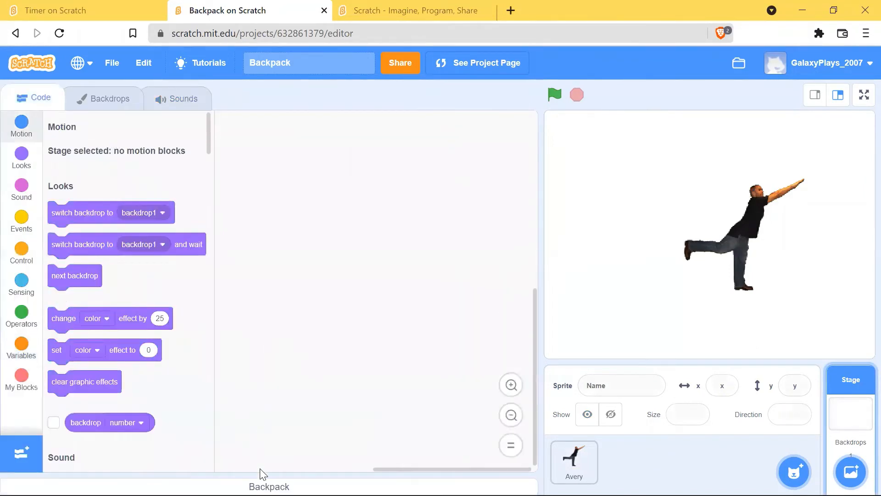
left_click(271, 487)
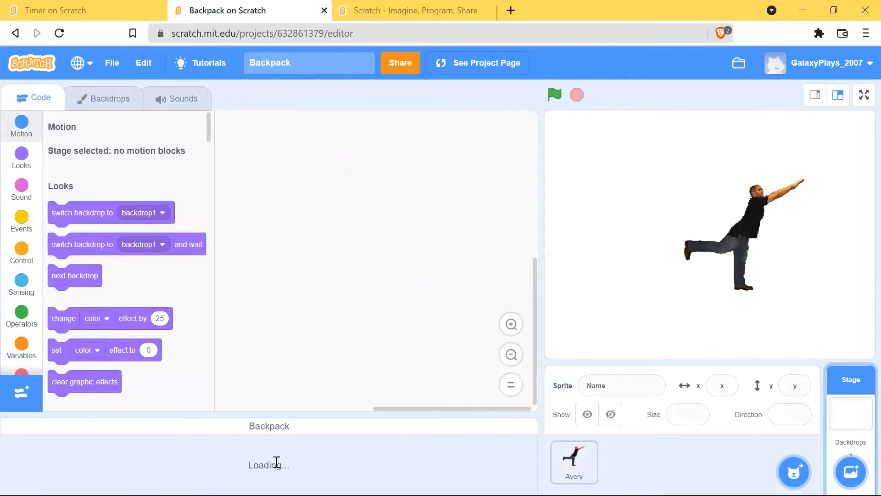
left_click_drag(15, 471, 260, 321)
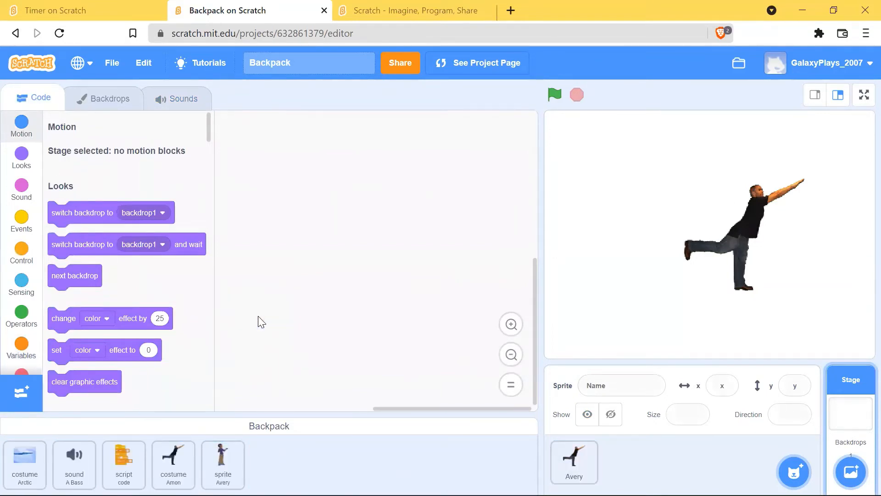
left_click(98, 109)
left_click_drag(24, 457, 75, 274)
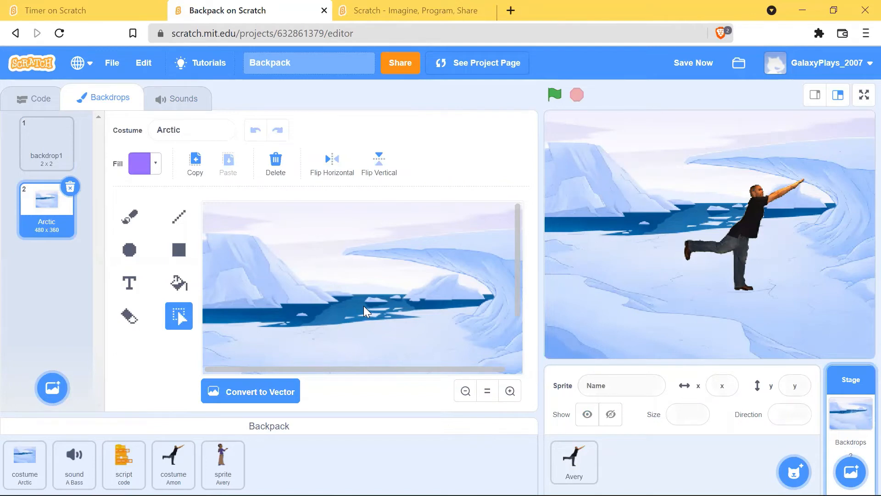
Open the featured Icon Creator project from the Scratch home page and look inside its code
left_click(759, 189)
left_click(469, 7)
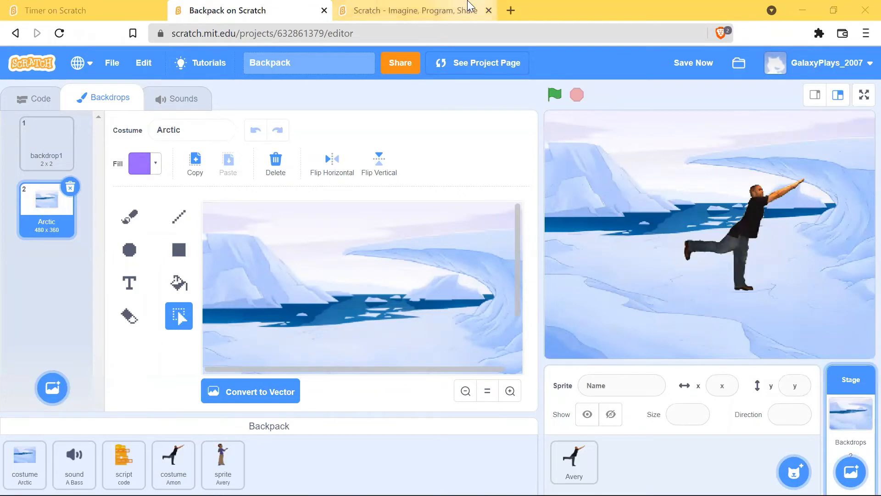
scroll(859, 138, "down", 3)
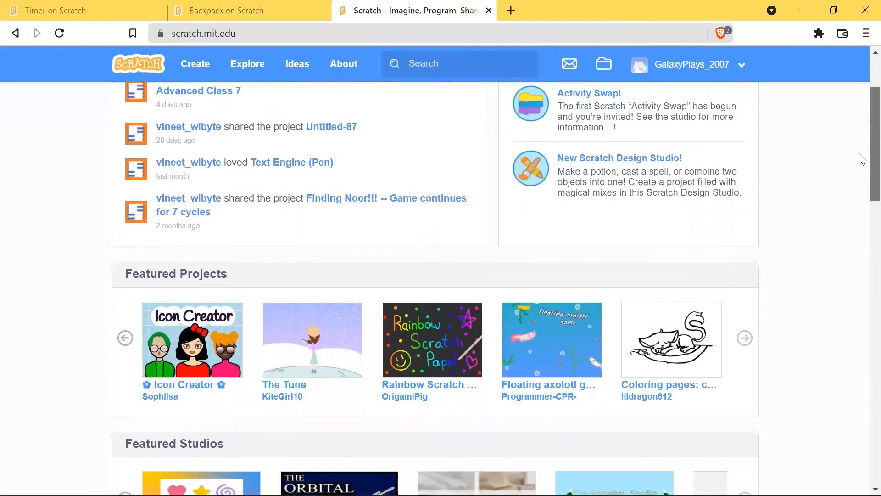
left_click(197, 391)
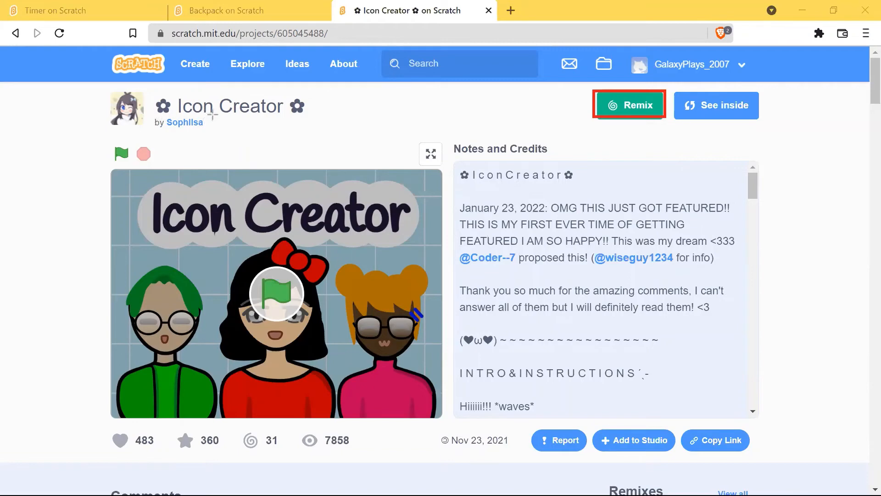
mouse_move(212, 112)
left_mouse_down()
mouse_move(163, 138)
mouse_move(153, 131)
left_mouse_up()
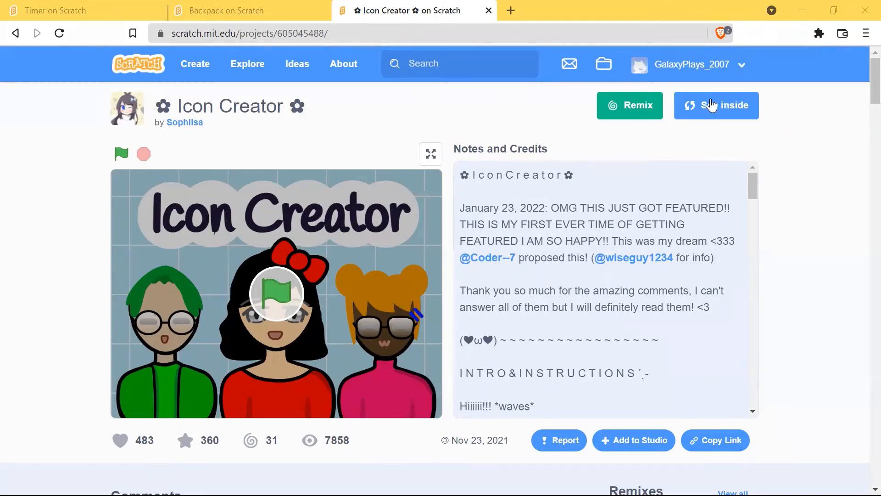
left_click(710, 104)
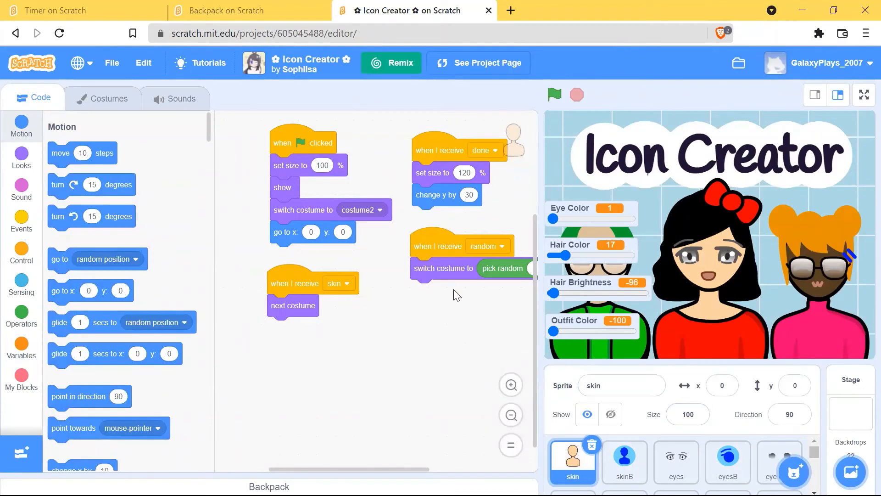
In the skinB sprite, move the "when I receive done" script clear of the green-flag script and store the green-flag script in the backpack
left_click(625, 459)
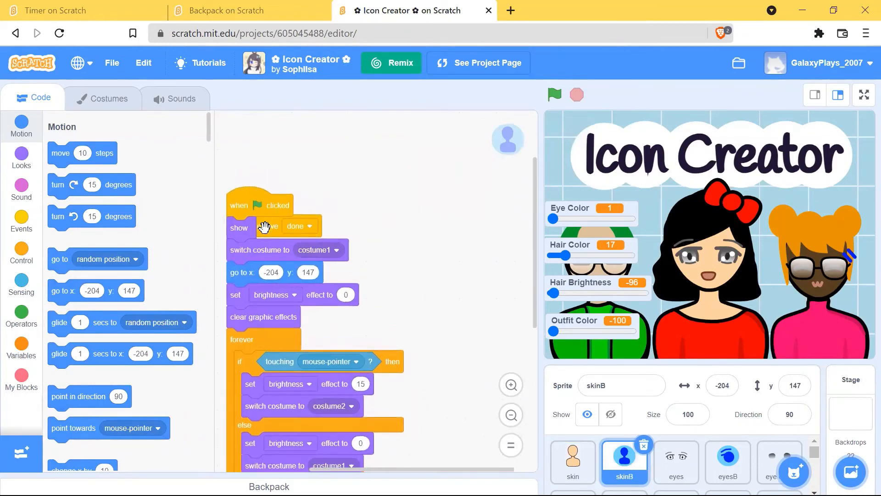
left_click_drag(291, 229, 422, 228)
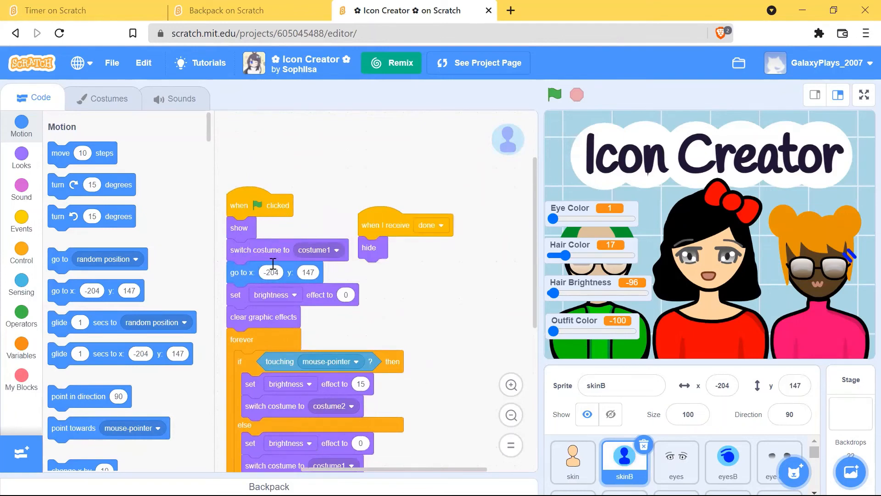
left_click(269, 486)
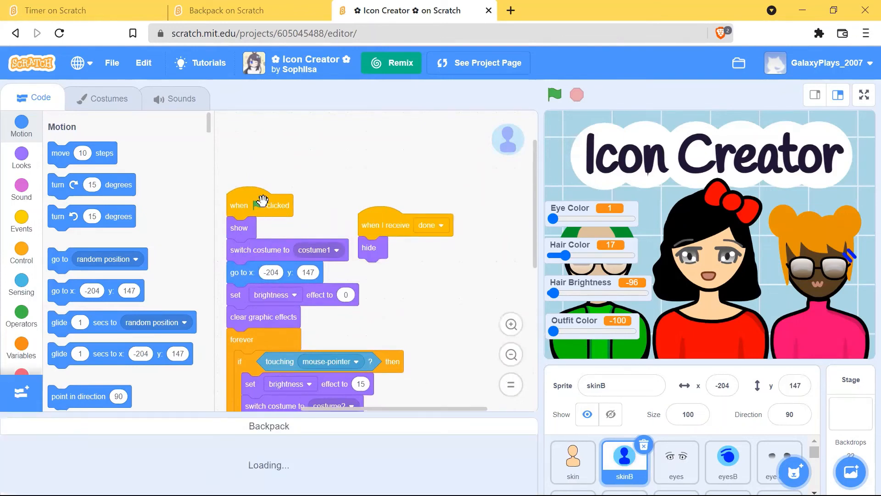
left_click_drag(244, 206, 298, 442)
left_click_drag(292, 477, 292, 458)
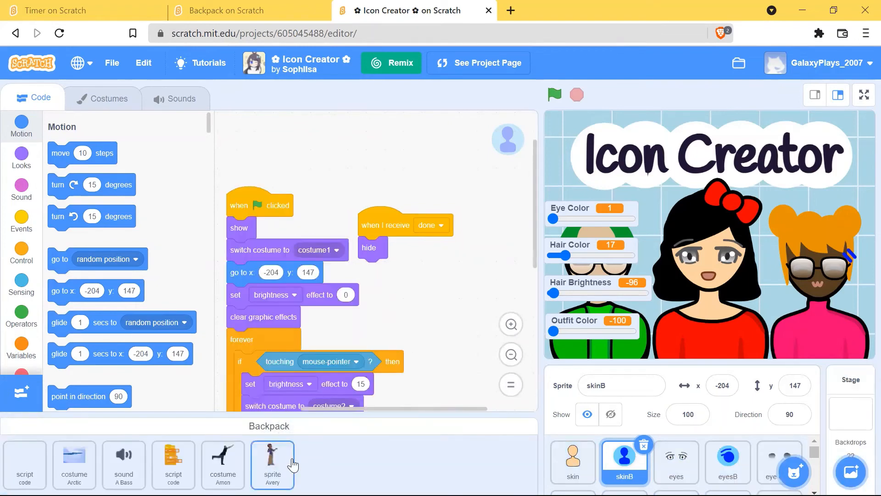
Store the eyes sprite from the Icon Creator project in the backpack
left_click(673, 464)
left_click_drag(682, 462, 224, 466)
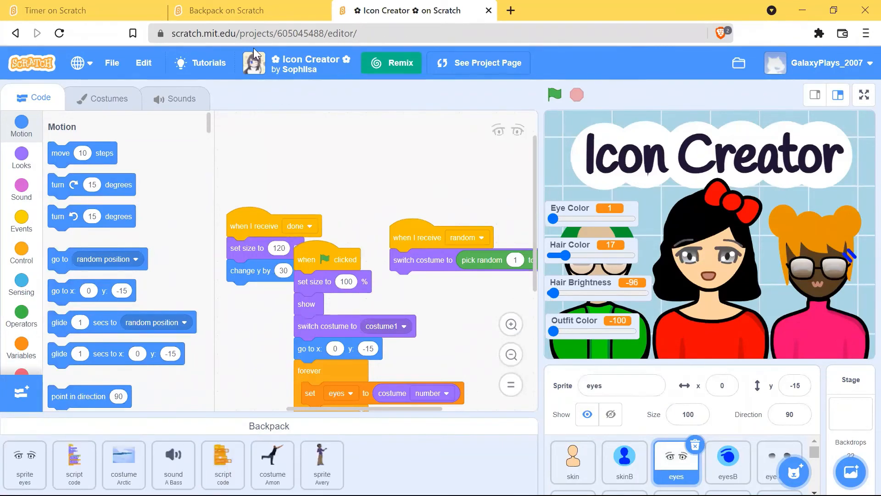
In the Backpack project, refresh the backpack and add the stored eyes sprite to the project's sprites
left_click(271, 9)
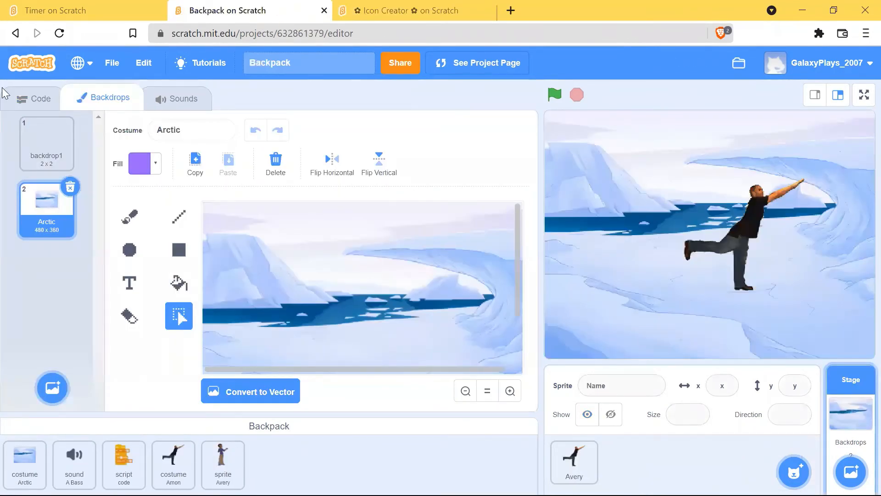
left_click(9, 98)
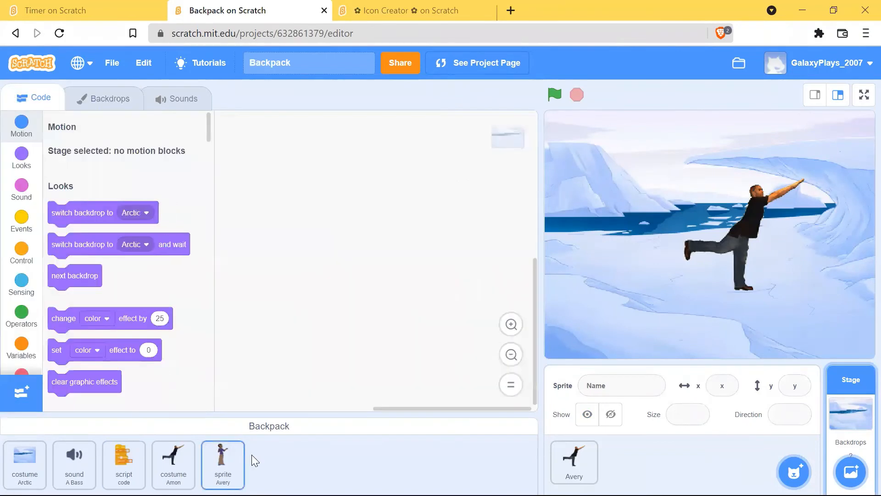
left_click(295, 433)
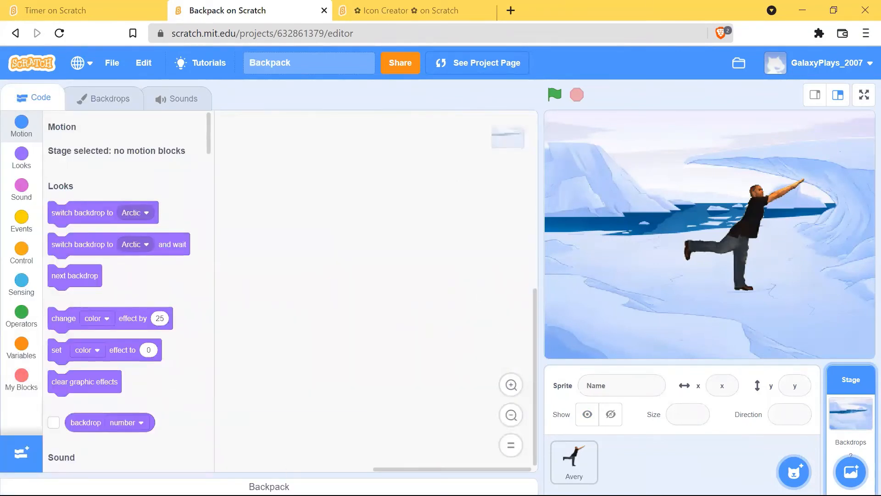
left_click(296, 487)
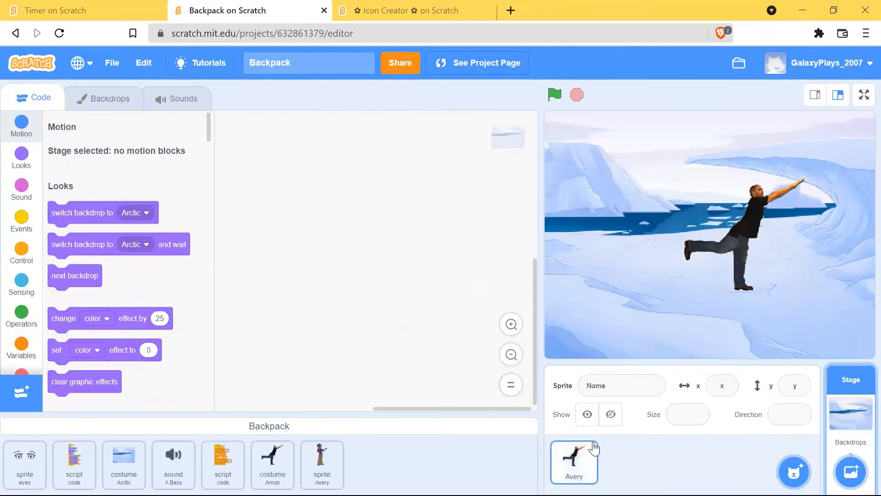
left_click_drag(25, 464, 643, 465)
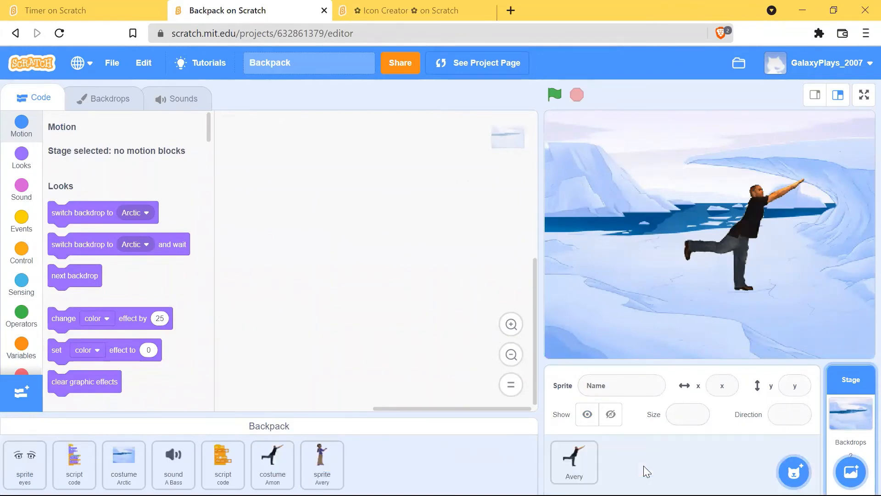
Add the stored green-flag script from the Icon Creator project to the Avery sprite, check the project's variables and select the eyes sprite
left_click(586, 467)
left_click_drag(74, 464, 326, 321)
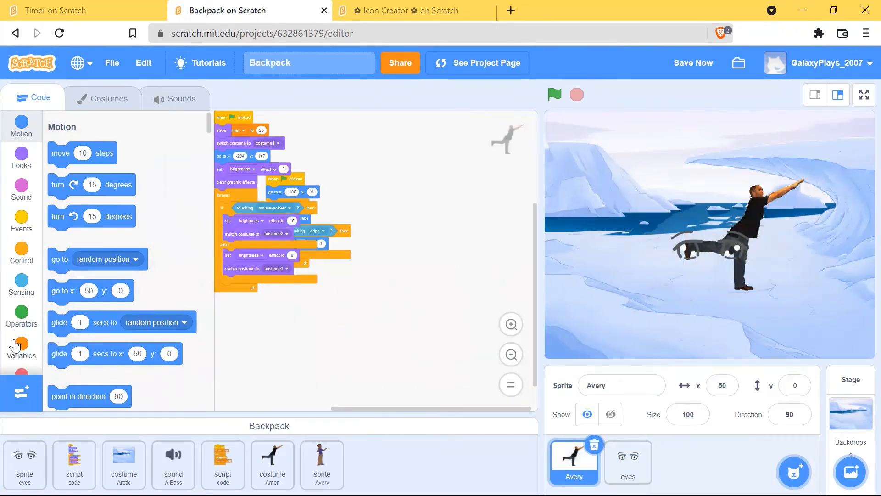
left_click(19, 350)
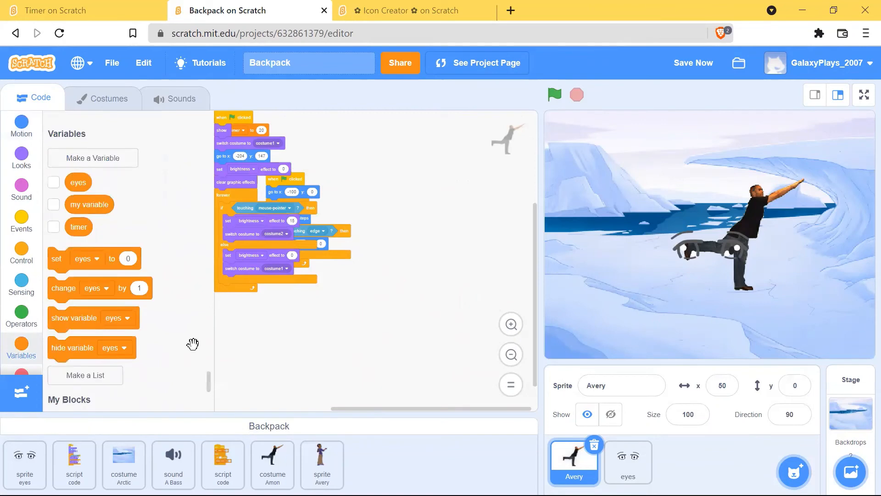
left_click(623, 457)
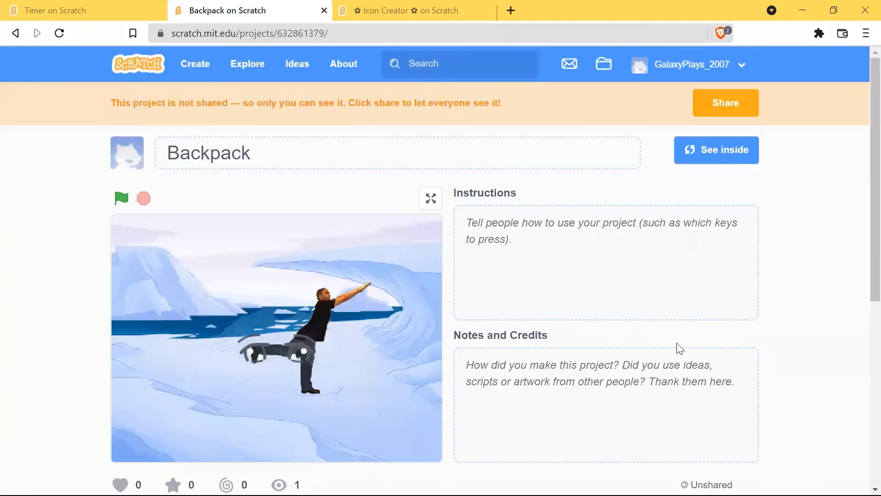
Draft the credit line "Thanks to _____ for ____" in the Notes and Credits of the Backpack project's page
left_click(625, 396)
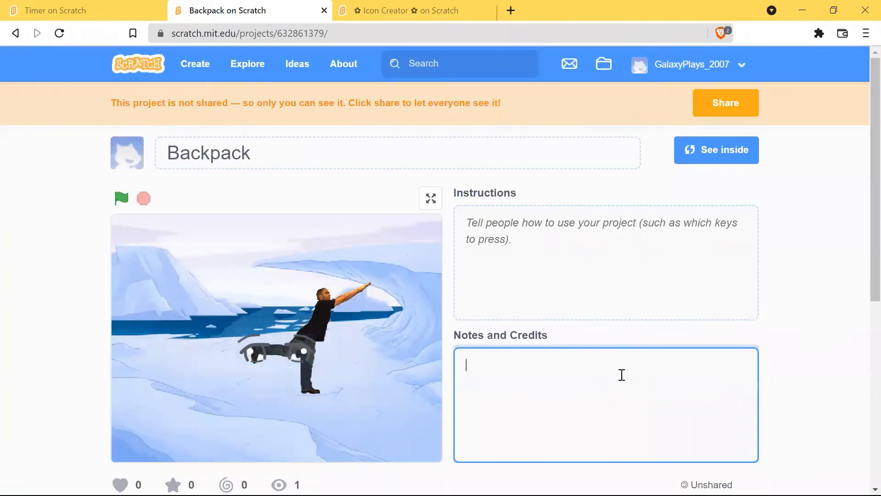
type("RT")
key("BackSpace")
key("BackSpace")
type("Tank")
key("Caps_Lock")
key("BackSpace")
key("BackSpace")
key("BackSpace")
key("BackSpace")
type("a")
key("BackSpace")
type("hanks to _____ for ____")
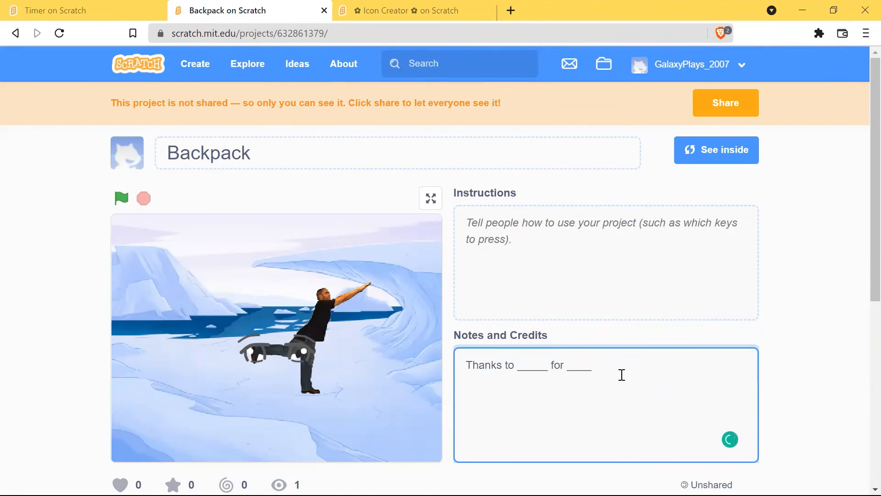
Replace the drafted credit line in Notes and Credits with "thanks for ________ and __________"
key("BackSpace")
key("BackSpace")
key("BackSpace")
key("BackSpace")
key("BackSpace")
key("BackSpace")
key("BackSpace")
key("BackSpace")
key("BackSpace")
key("BackSpace")
key("BackSpace")
key("BackSpace")
key("BackSpace")
key("BackSpace")
key("BackSpace")
key("BackSpace")
key("BackSpace")
key("BackSpace")
key("BackSpace")
key("BackSpace")
type("thanks for")
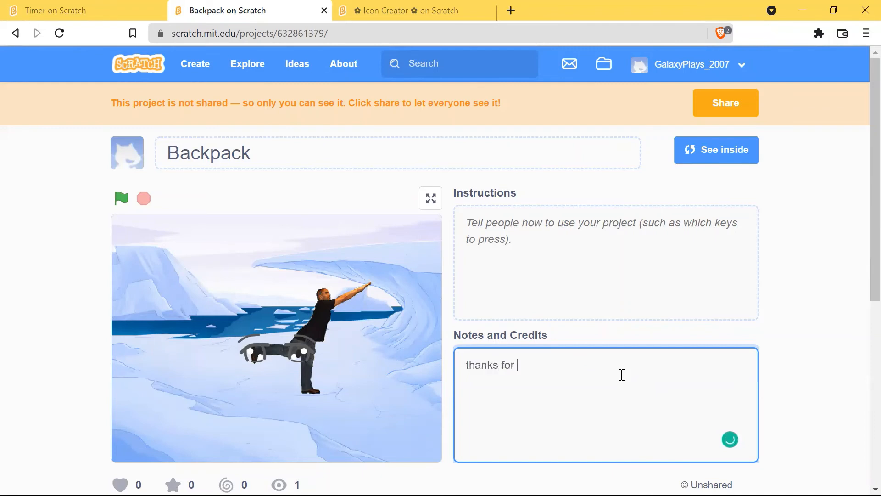
type(" ________ and __________")
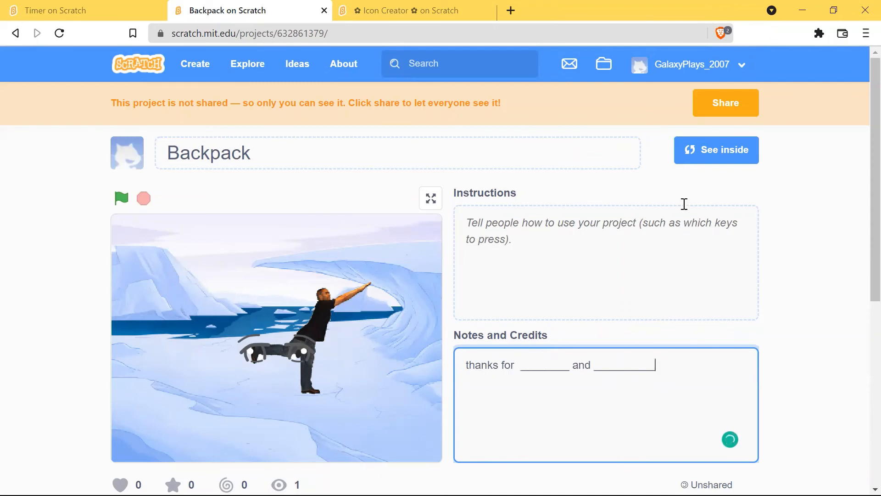
key("alt+Tab")
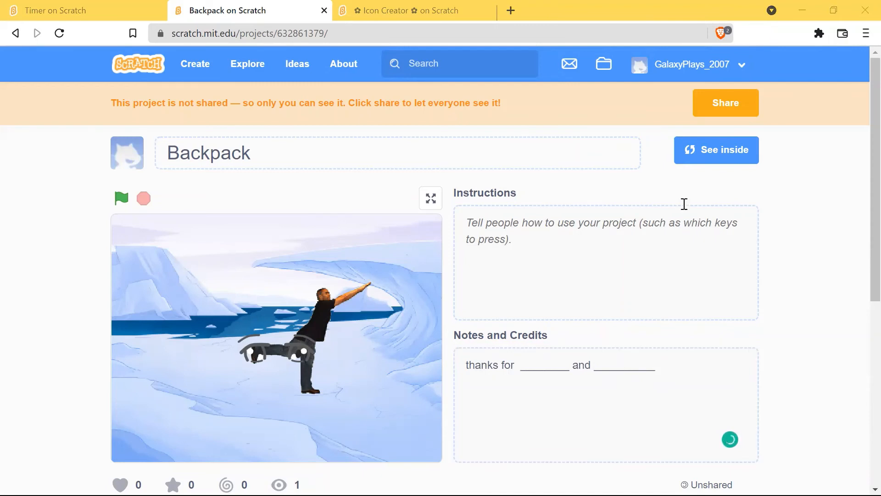
left_click(345, 19)
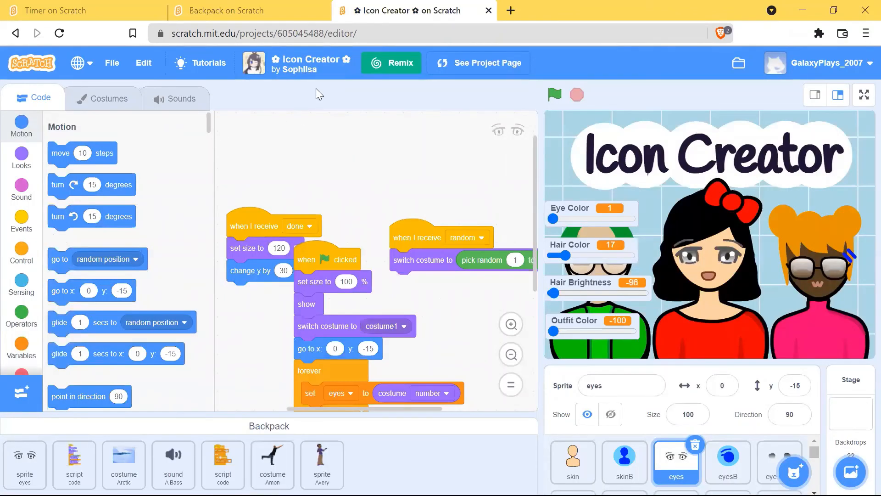
left_click(222, 8)
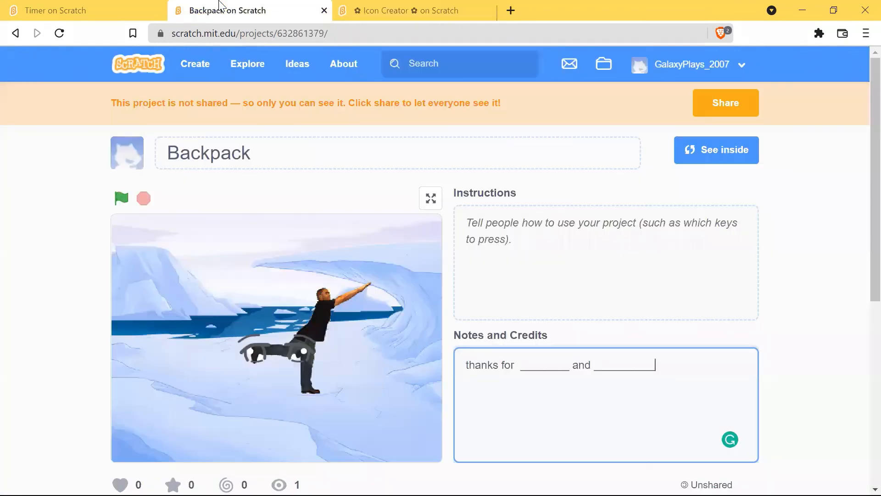
Look inside the Backpack project's code, reopen the backpack and delete the eyes sprite
left_click(725, 151)
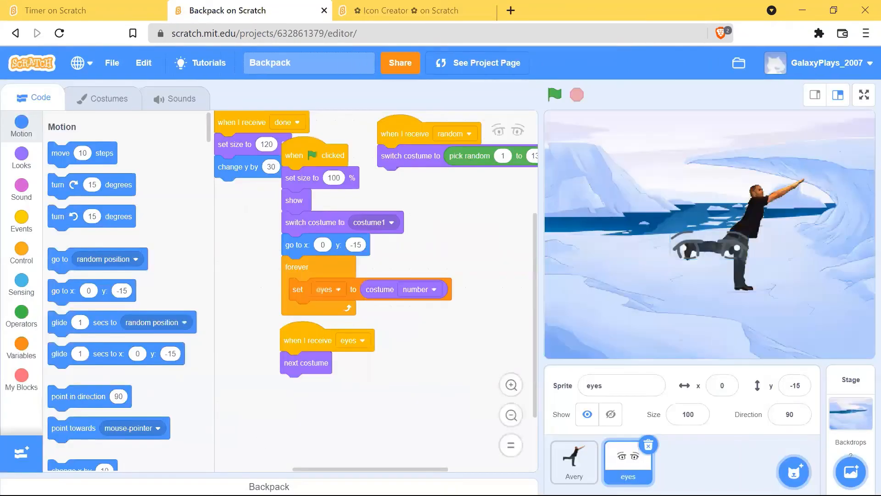
left_click(269, 487)
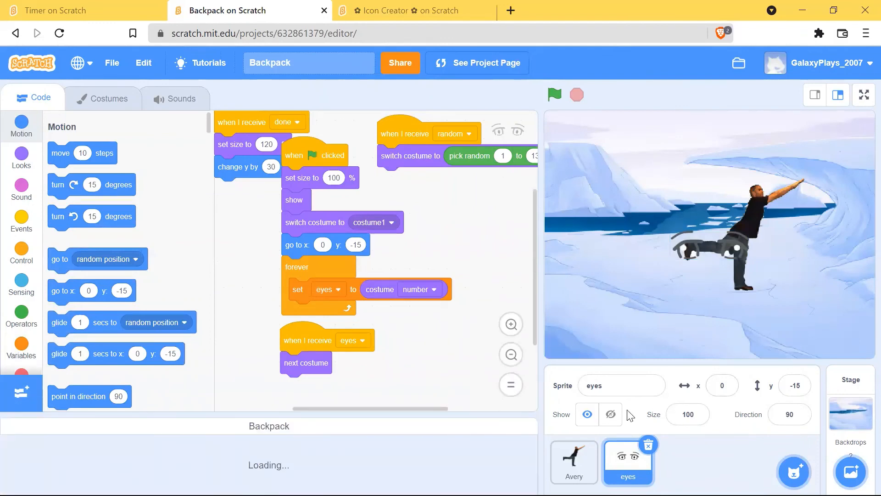
left_click(647, 446)
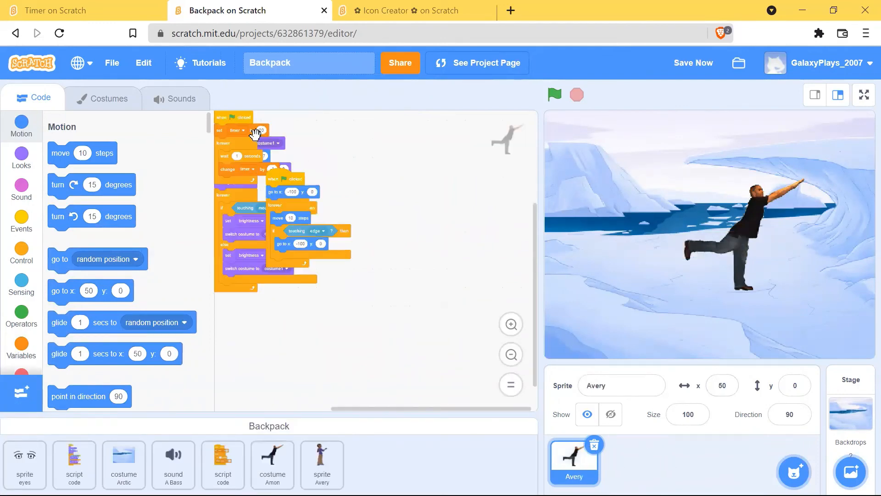
Move Avery's timer script clear of the overlapping scripts, delete the script imported from Icon Creator and show the variables
left_click_drag(233, 133, 344, 140)
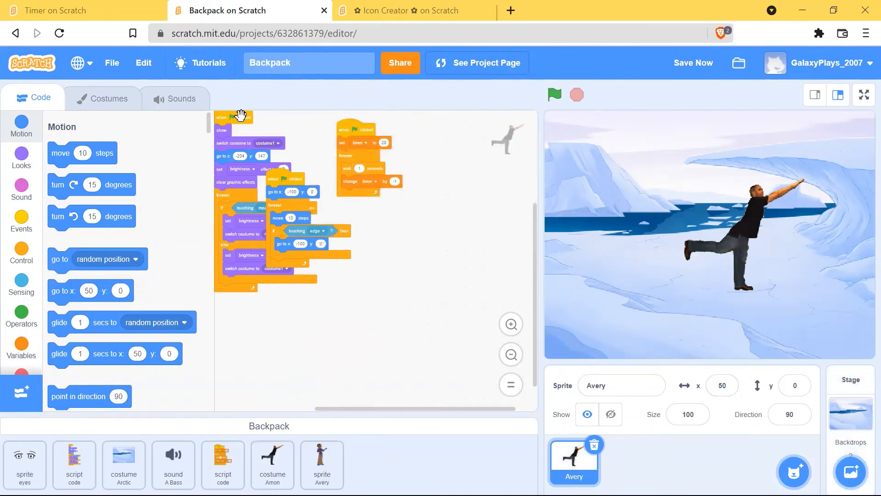
left_click_drag(228, 119, 2, 310)
left_click(14, 360)
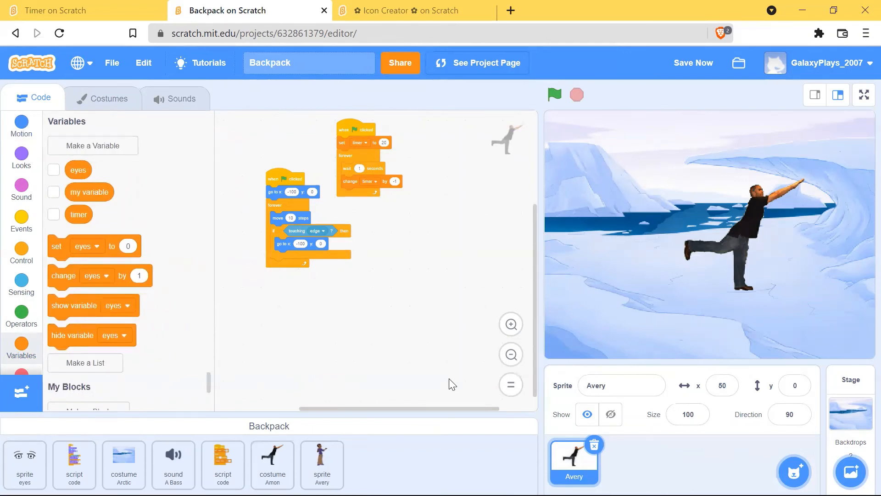
Switch to the Timer project
left_click(122, 9)
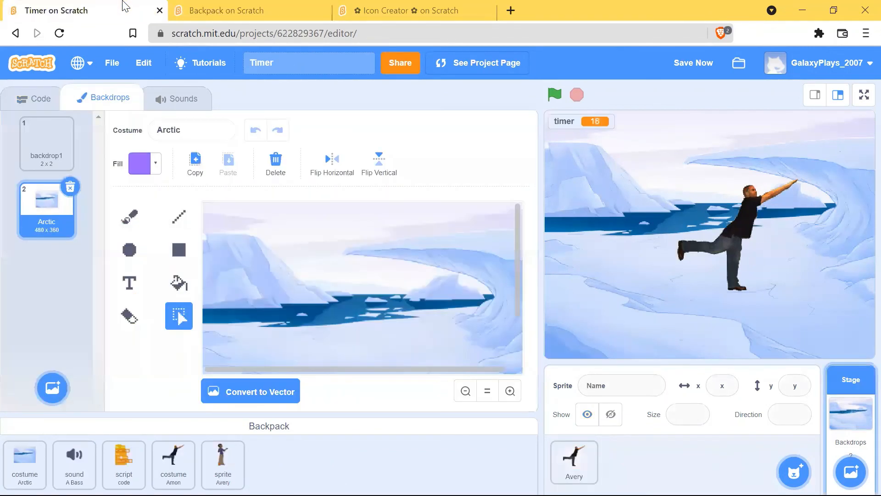